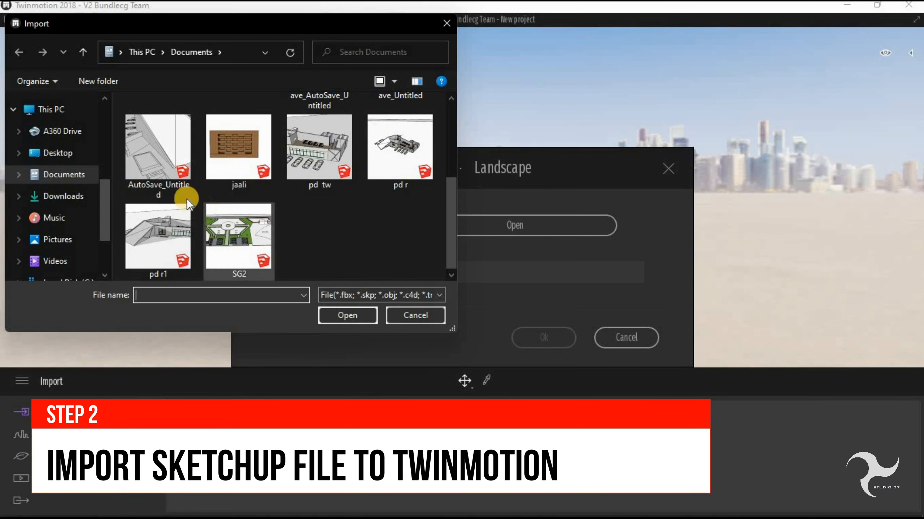
# - Import the SketchUp file twinmotion.skp into the project as geometry
pyautogui.scroll(2, 187, 199)
pyautogui.doubleClick(159, 134)
pyautogui.scroll(-2, 221, 158)
pyautogui.click(242, 176)
pyautogui.doubleClick(238, 156)
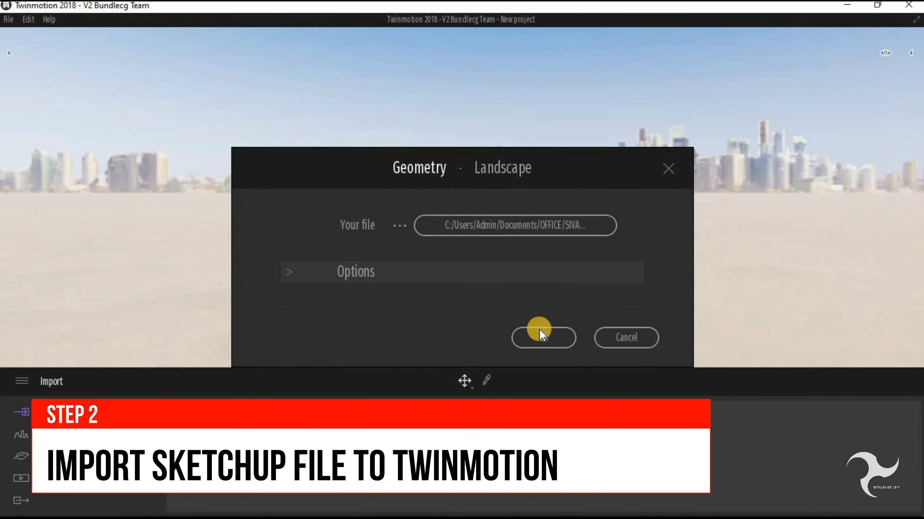
pyautogui.click(538, 225)
pyautogui.doubleClick(160, 204)
pyautogui.click(254, 261)
pyautogui.click(347, 315)
pyautogui.click(543, 337)
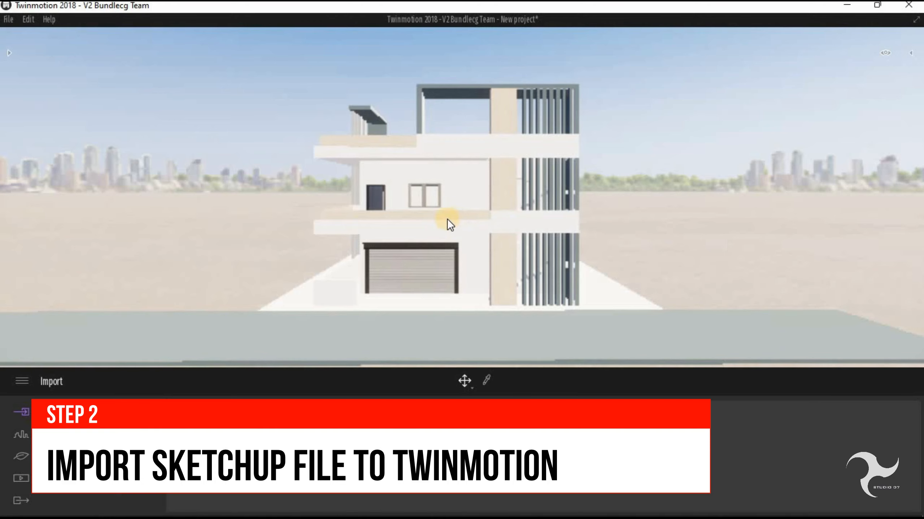
# - Examine the imported building from nearer and farther, and rotate the view around its selected upper-floor wall
pyautogui.scroll(-2, 427, 189)
pyautogui.scroll(2, 427, 189)
pyautogui.scroll(-3, 427, 190)
pyautogui.scroll(3, 427, 190)
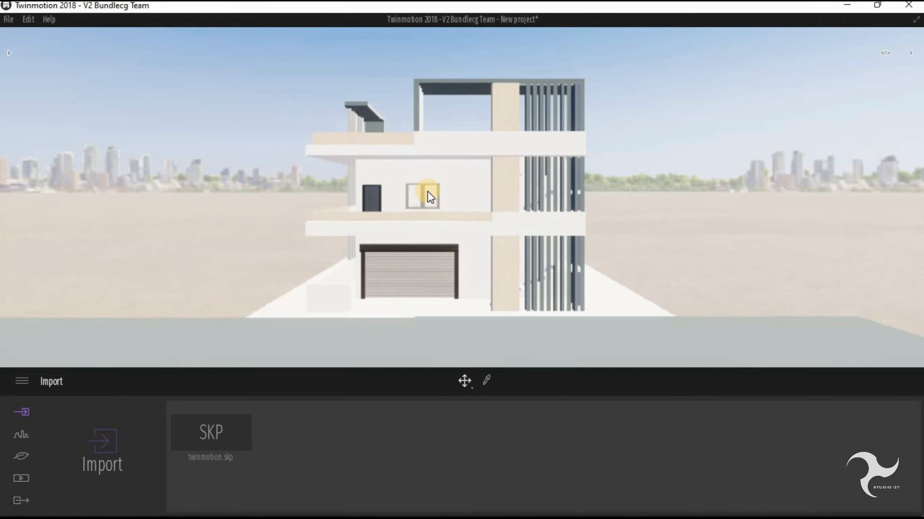
pyautogui.scroll(-3, 427, 192)
pyautogui.scroll(4, 427, 192)
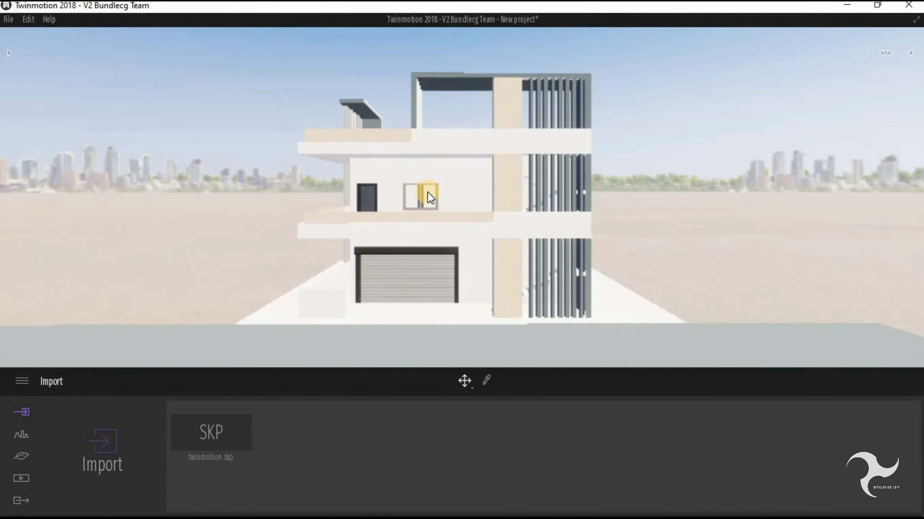
pyautogui.scroll(-3, 426, 193)
pyautogui.scroll(4, 422, 197)
pyautogui.scroll(-3, 421, 197)
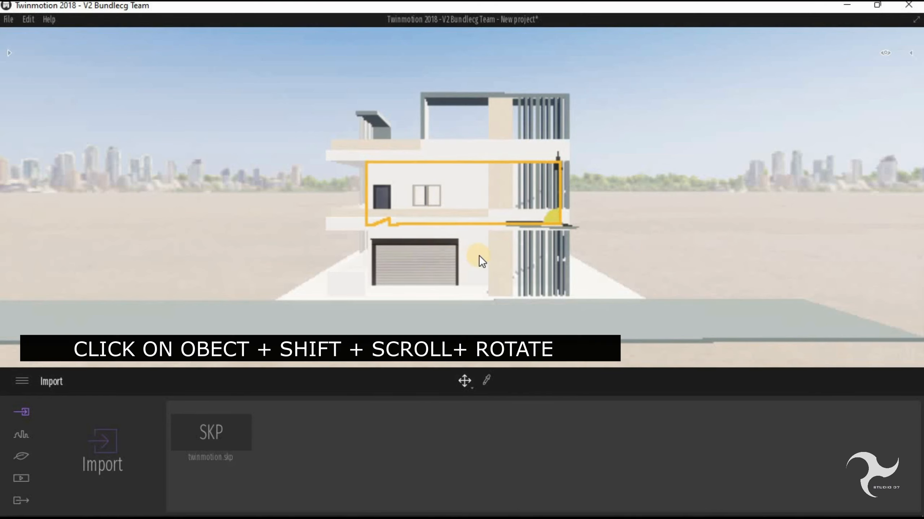
pyautogui.moveTo(458, 271); pyautogui.dragTo(470, 272, button='middle')
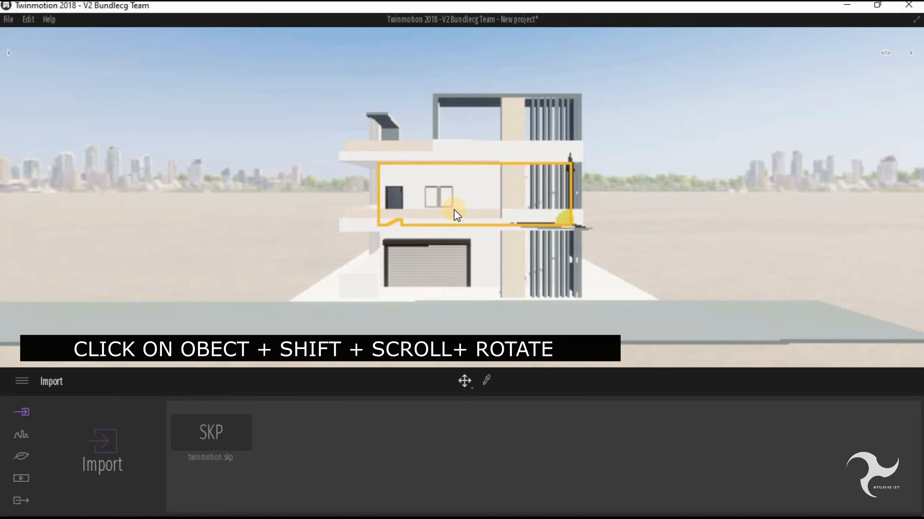
pyautogui.keyDown('shift'); pyautogui.moveTo(444, 219); pyautogui.dragTo(444, 219, button='middle'); pyautogui.keyUp('shift')
pyautogui.moveTo(301, 227); pyautogui.dragTo(301, 227, button='middle')
pyautogui.keyDown('shift'); pyautogui.moveTo(607, 236); pyautogui.dragTo(601, 249, button='middle'); pyautogui.keyUp('shift')
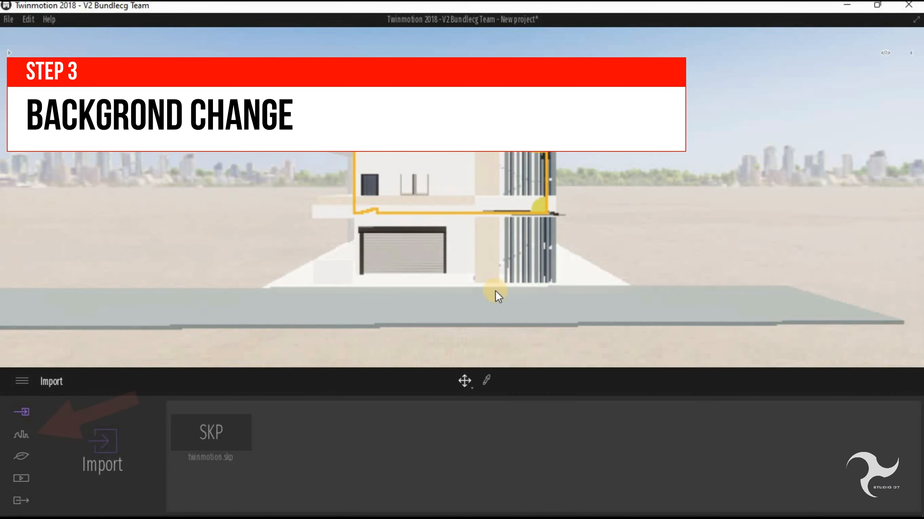
# - Open the choice of background pictures in the urban background settings
pyautogui.click(26, 438)
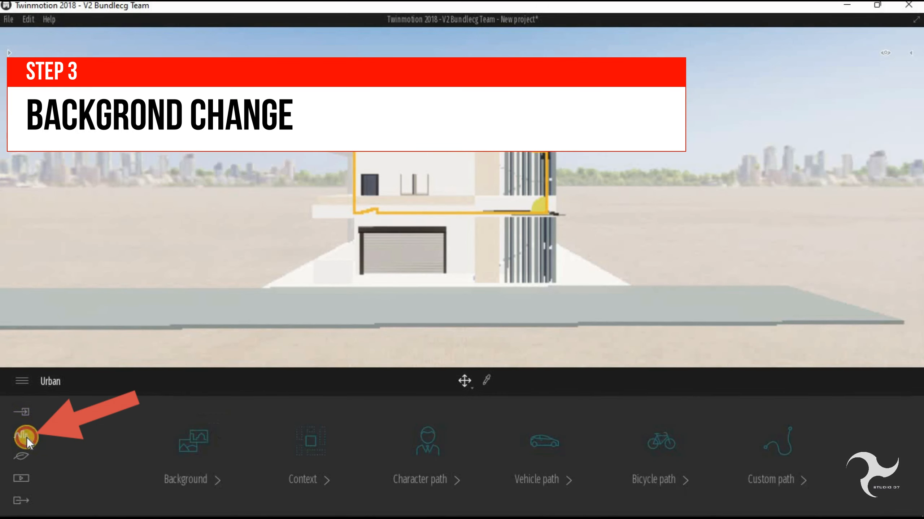
pyautogui.click(186, 451)
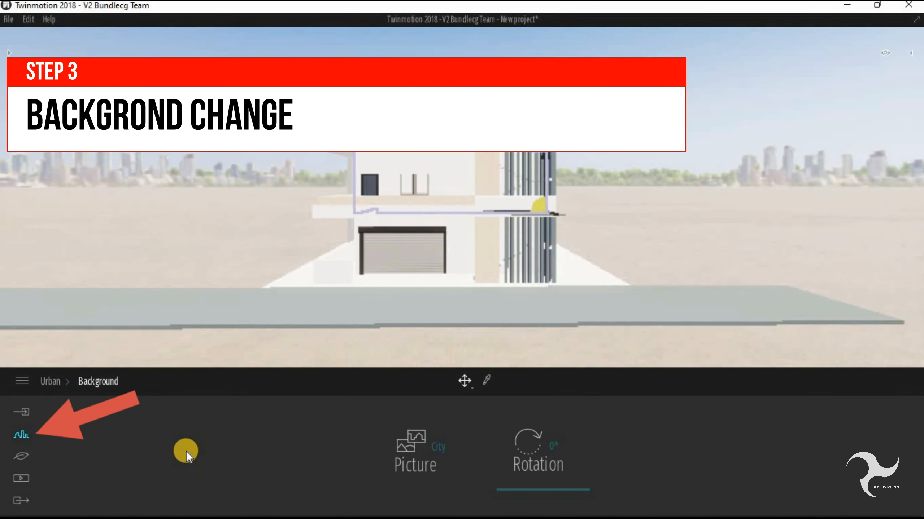
pyautogui.click(14, 437)
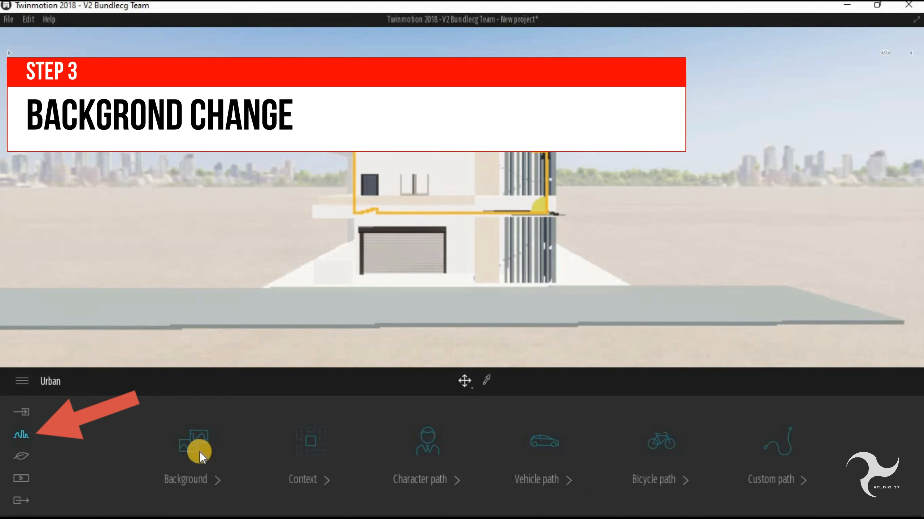
pyautogui.click(192, 447)
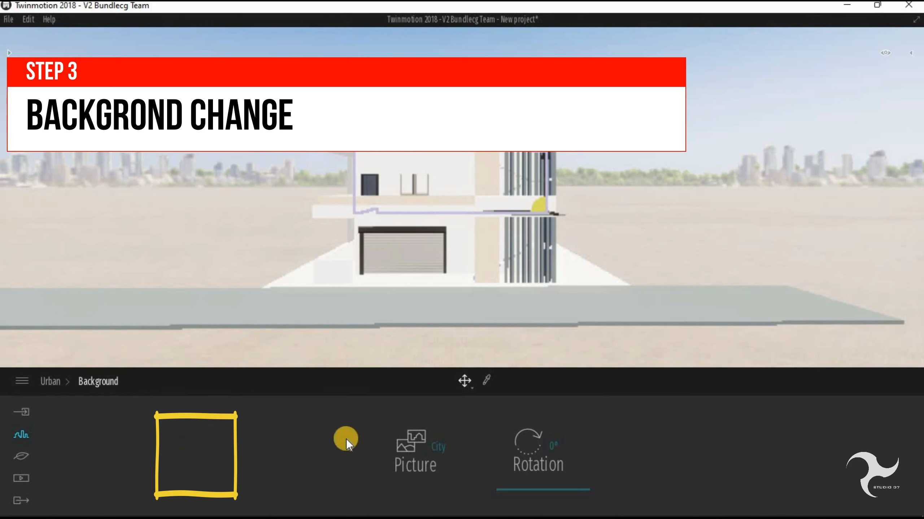
pyautogui.click(440, 449)
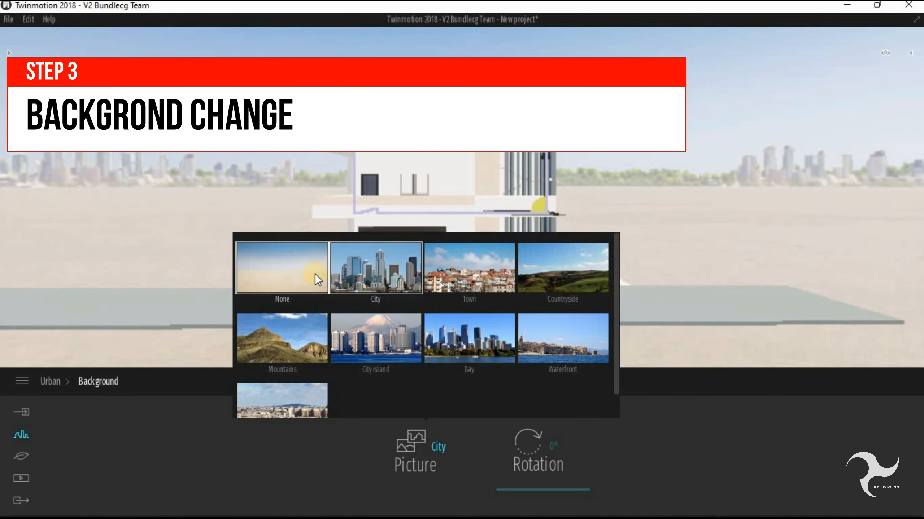
# - Try the City, Town, Countryside and Mountains pictures as the scene background
pyautogui.click(365, 271)
pyautogui.click(466, 274)
pyautogui.click(583, 279)
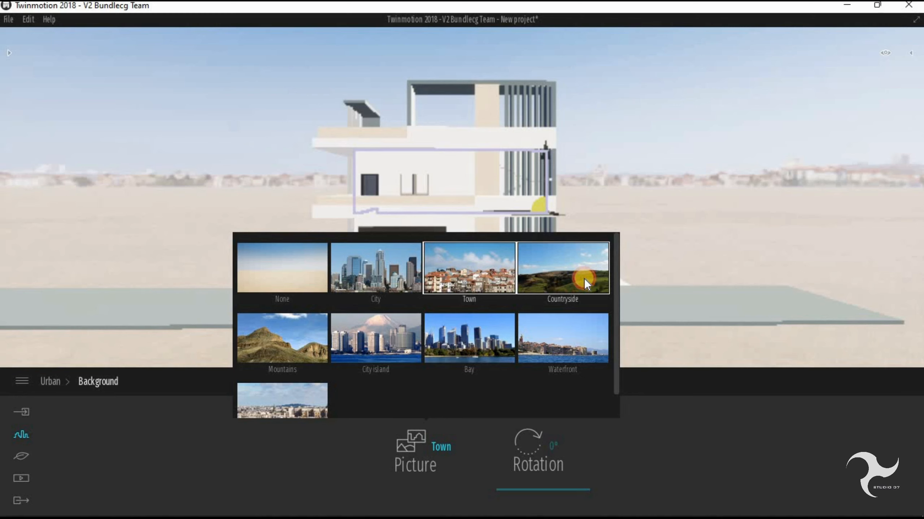
pyautogui.click(290, 346)
pyautogui.scroll(-1, 290, 369)
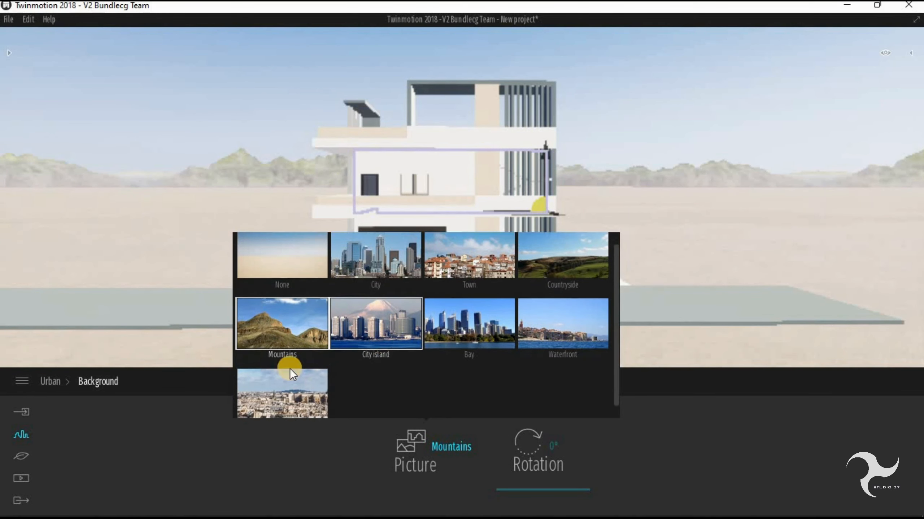
pyautogui.scroll(1, 290, 368)
pyautogui.click(567, 275)
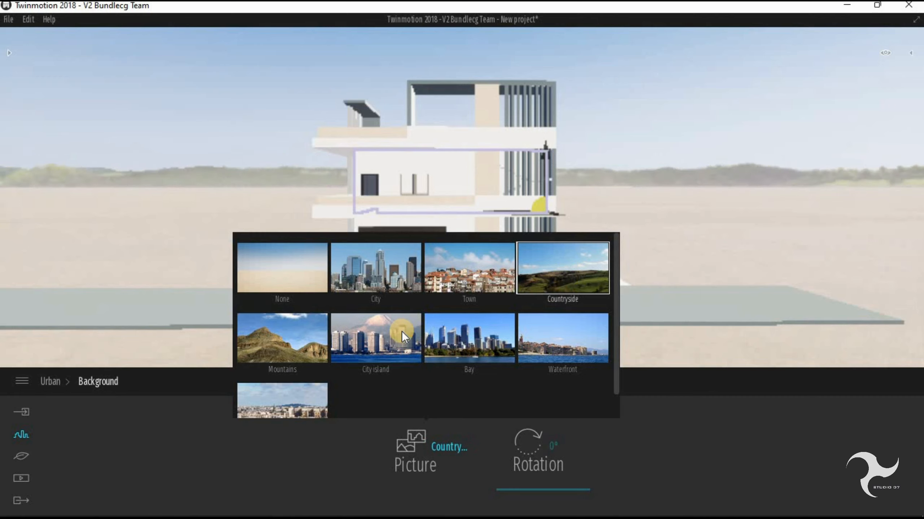
# - Set the scene's background picture to Town and deselect the building wall
pyautogui.click(475, 272)
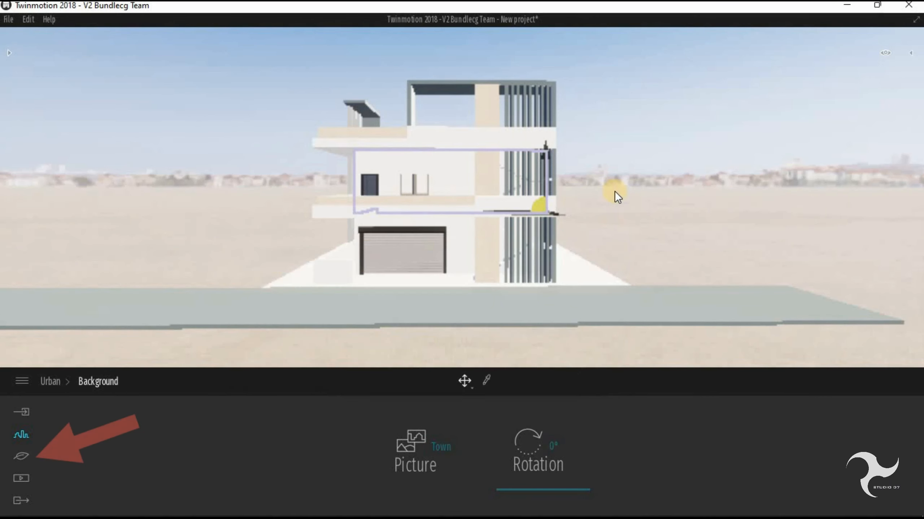
pyautogui.click(615, 191)
pyautogui.click(534, 154)
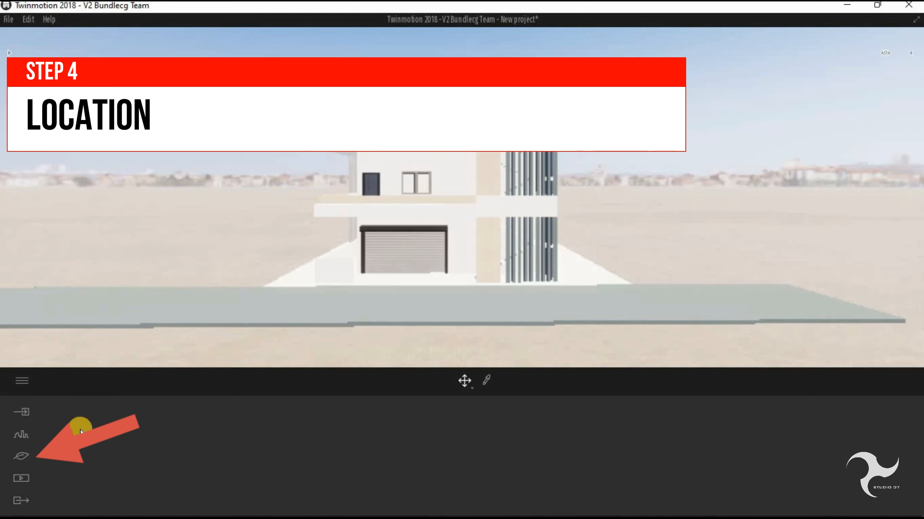
# - Set the localization's north offset to 143° and shift the time of day to a low sun
pyautogui.click(19, 452)
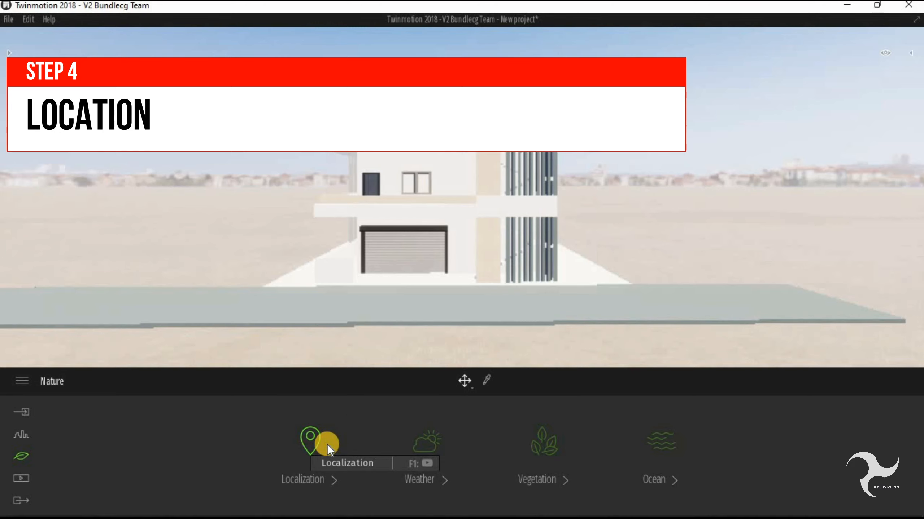
pyautogui.click(315, 465)
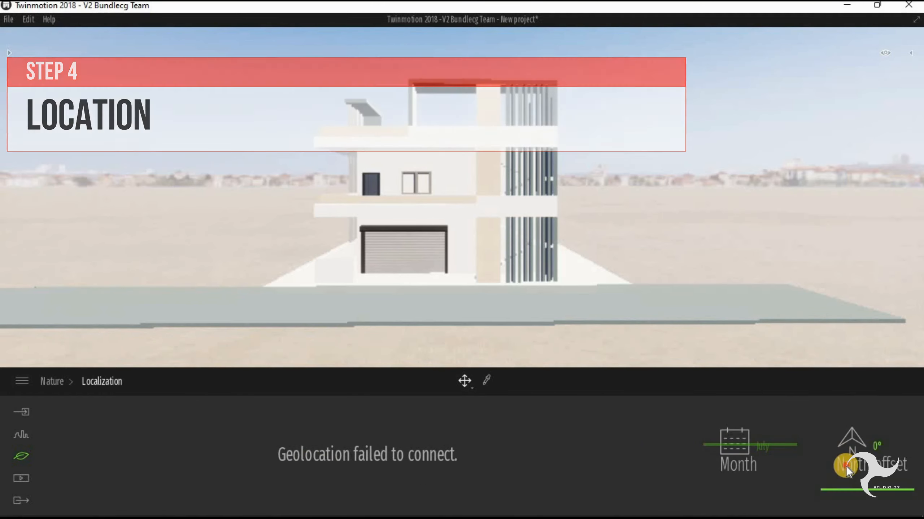
pyautogui.moveTo(847, 468)
pyautogui.mouseDown()
pyautogui.moveTo(853, 424)
pyautogui.moveTo(852, 477)
pyautogui.moveTo(851, 442)
pyautogui.moveTo(839, 436)
pyautogui.moveTo(859, 457)
pyautogui.moveTo(855, 441)
pyautogui.moveTo(858, 462)
pyautogui.moveTo(851, 440)
pyautogui.moveTo(853, 451)
pyautogui.mouseUp()
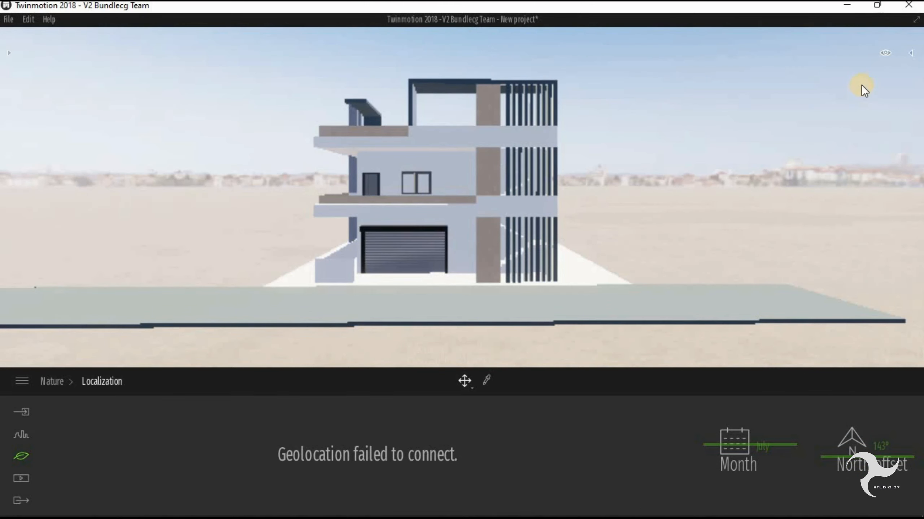
pyautogui.click(886, 53)
pyautogui.moveTo(838, 150)
pyautogui.mouseDown()
pyautogui.moveTo(838, 136)
pyautogui.moveTo(841, 148)
pyautogui.mouseUp()
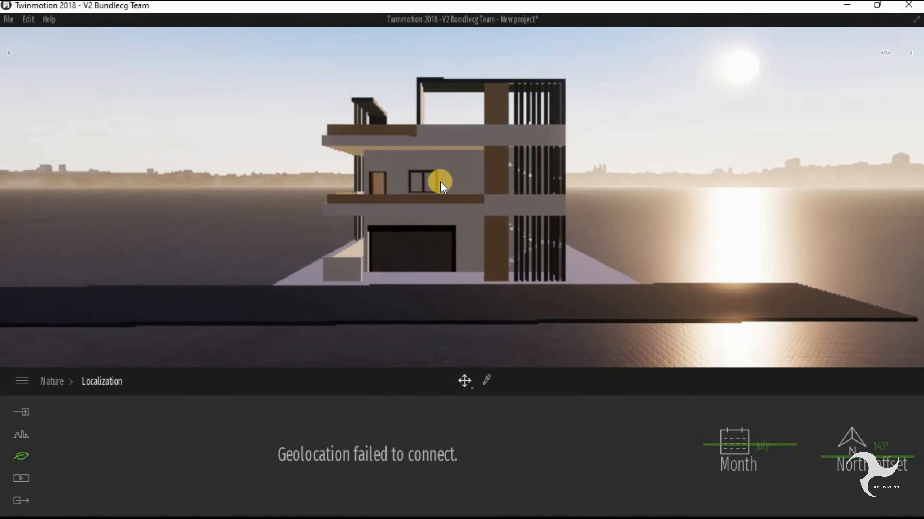
# - Open the Materials section of the library and look through its material categories
pyautogui.scroll(2, 432, 175)
pyautogui.scroll(3, 424, 169)
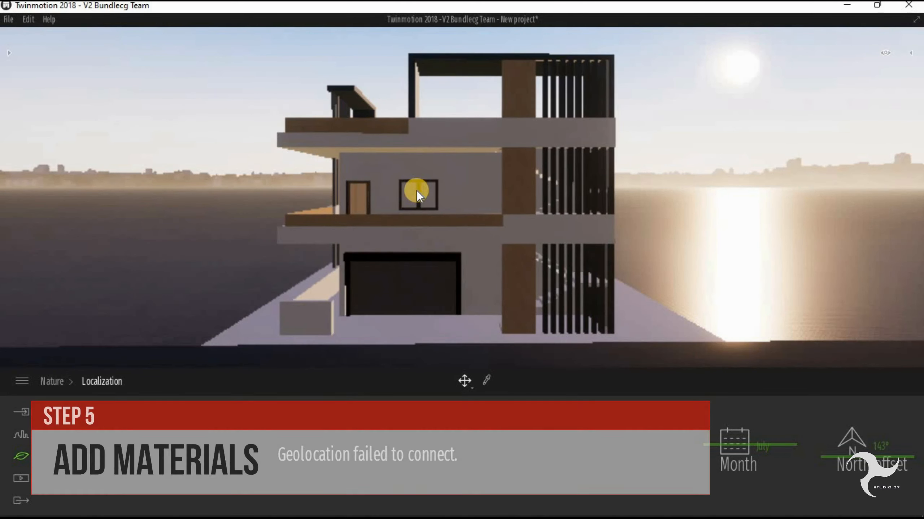
pyautogui.scroll(1, 417, 191)
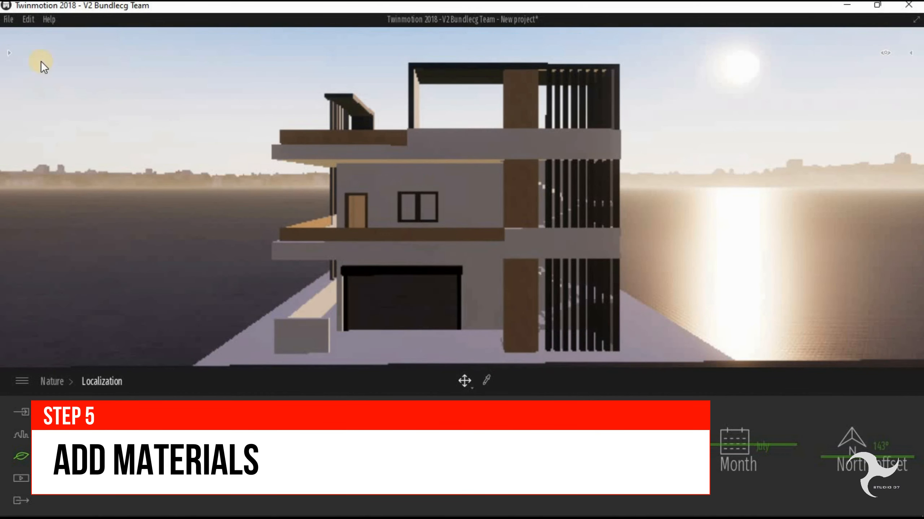
pyautogui.click(9, 52)
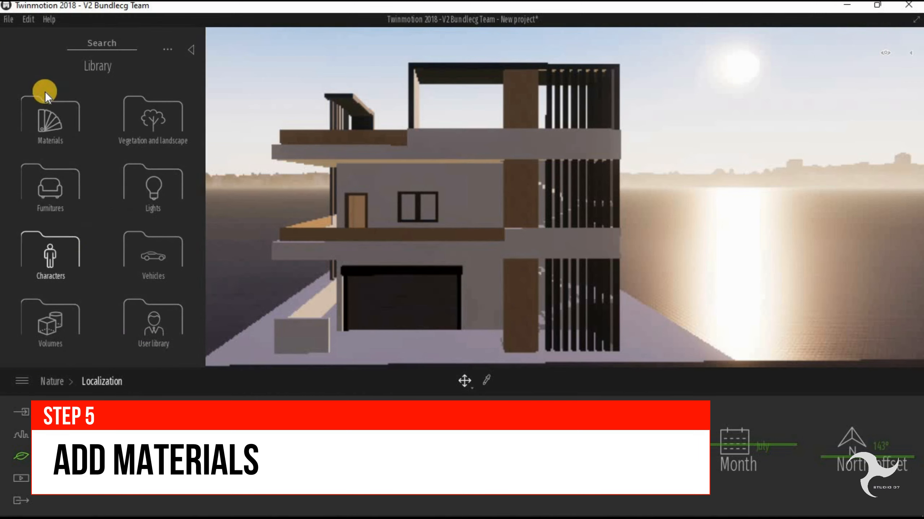
pyautogui.click(153, 245)
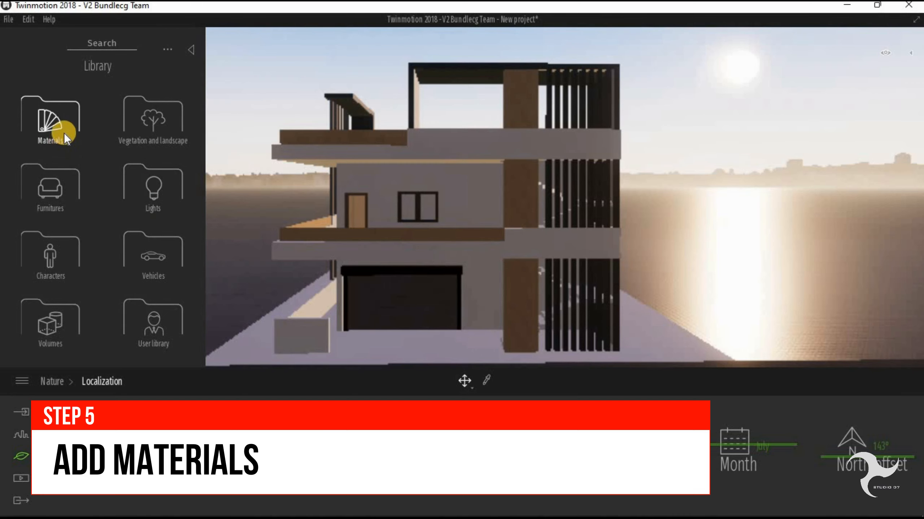
pyautogui.click(51, 122)
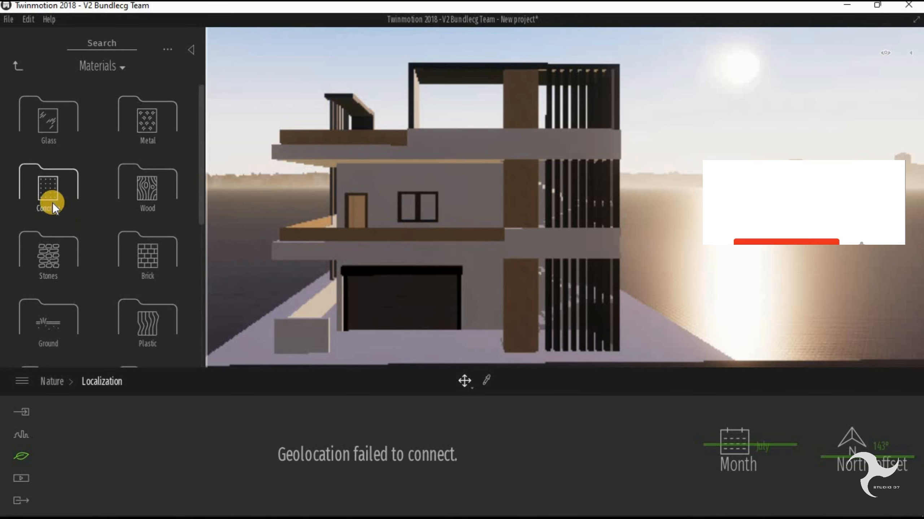
pyautogui.scroll(-6, 87, 285)
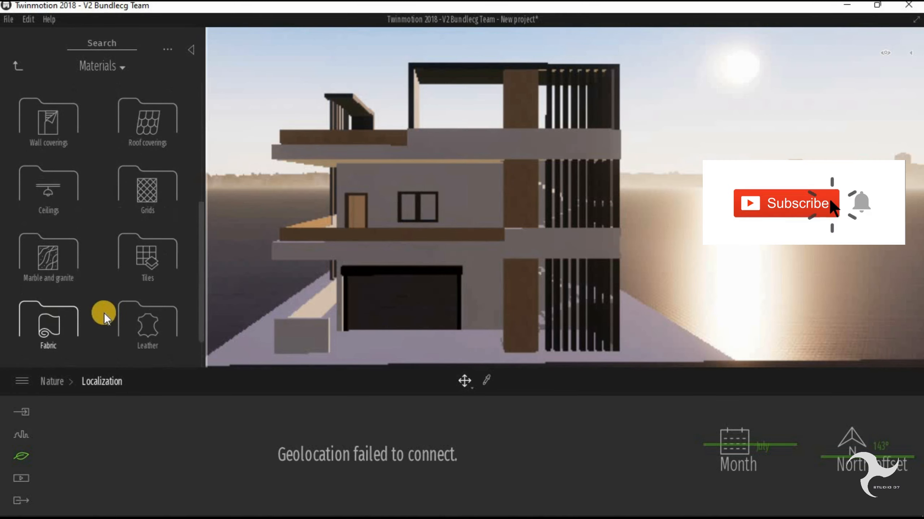
pyautogui.scroll(6, 145, 300)
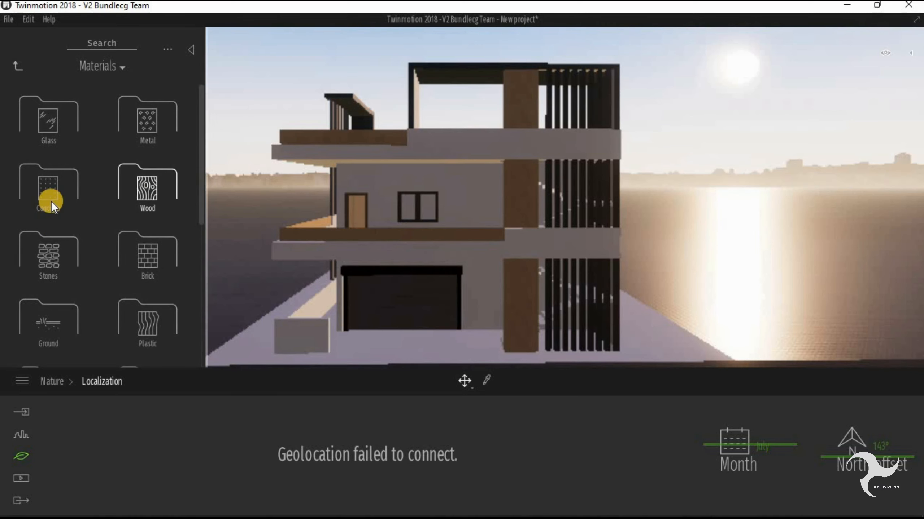
# - Apply the Base context concrete material to the building's front wall surfaces
pyautogui.click(48, 187)
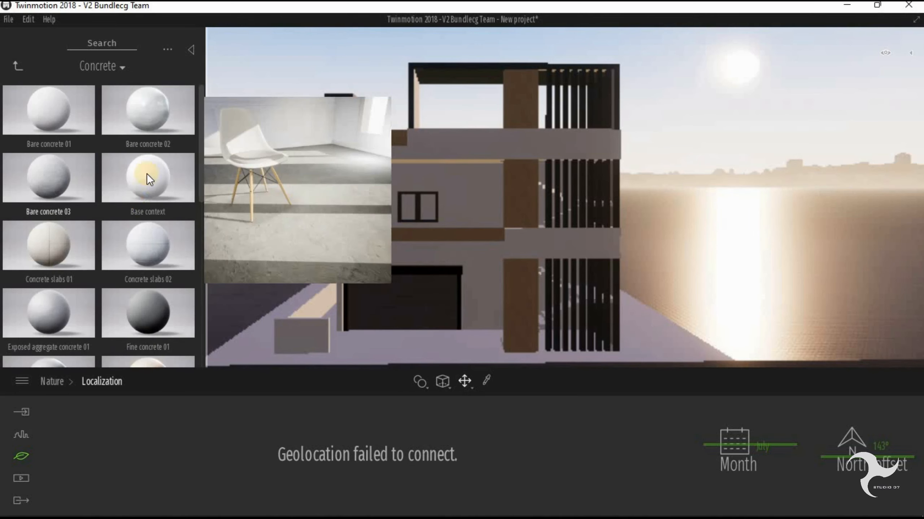
pyautogui.scroll(-5, 121, 284)
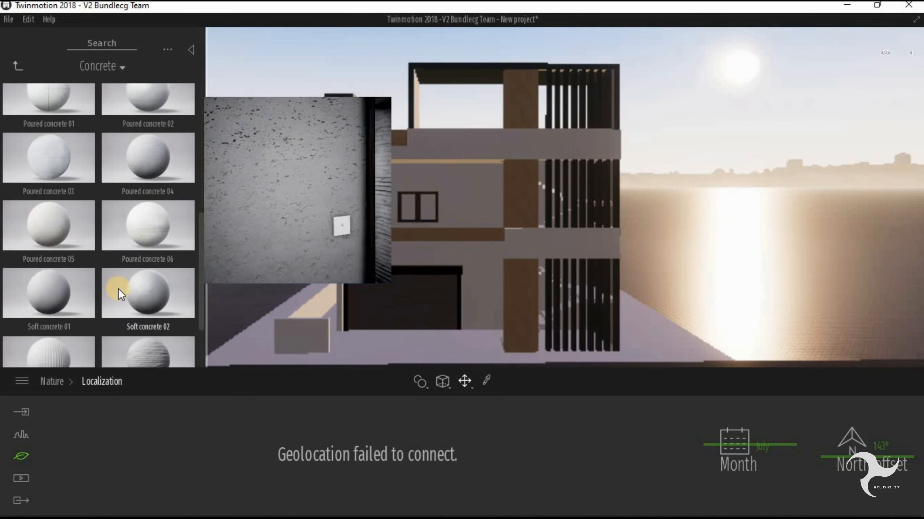
pyautogui.scroll(5, 118, 289)
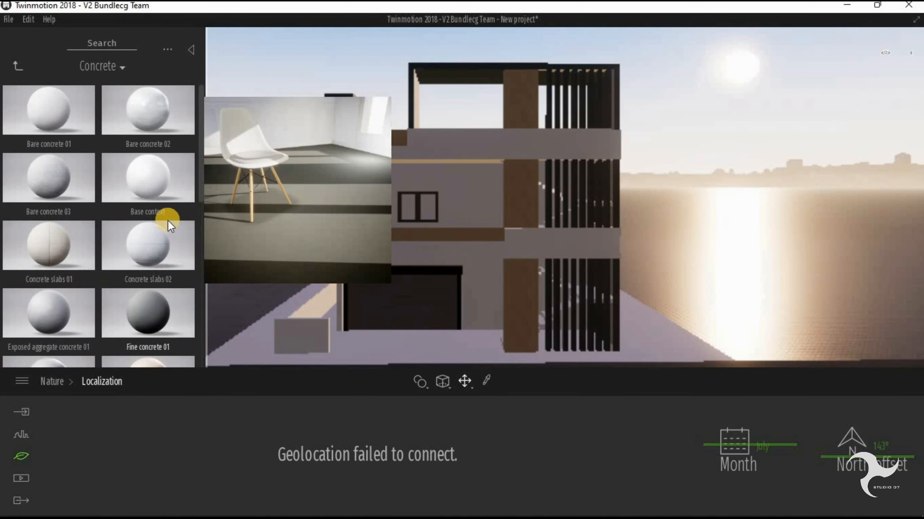
pyautogui.moveTo(137, 177); pyautogui.dragTo(422, 200)
pyautogui.moveTo(115, 162)
pyautogui.mouseDown()
pyautogui.moveTo(196, 157)
pyautogui.moveTo(454, 189)
pyautogui.mouseUp()
pyautogui.moveTo(151, 178); pyautogui.dragTo(423, 250)
# - Apply the Base context concrete material to the building's upper-floor side wall
pyautogui.press('Left')
pyautogui.moveTo(314, 254); pyautogui.dragTo(275, 250, button='right')
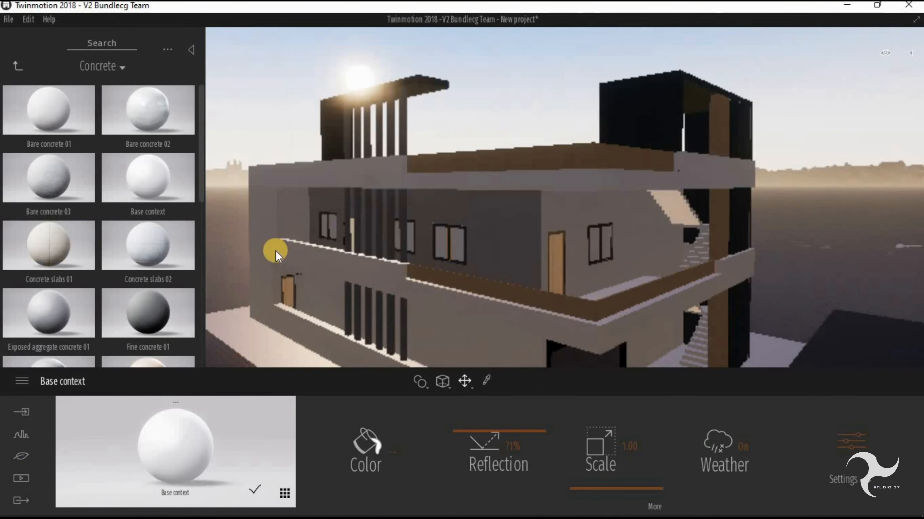
pyautogui.moveTo(145, 193); pyautogui.dragTo(509, 231)
pyautogui.scroll(-4, 511, 231)
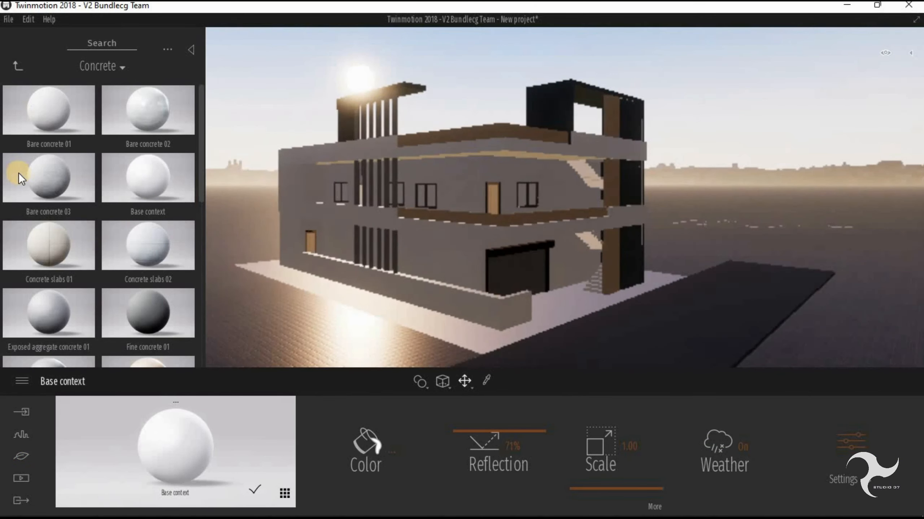
# - Apply the Clear glass material from the Glass category to the upper-floor window of the building
pyautogui.click(16, 68)
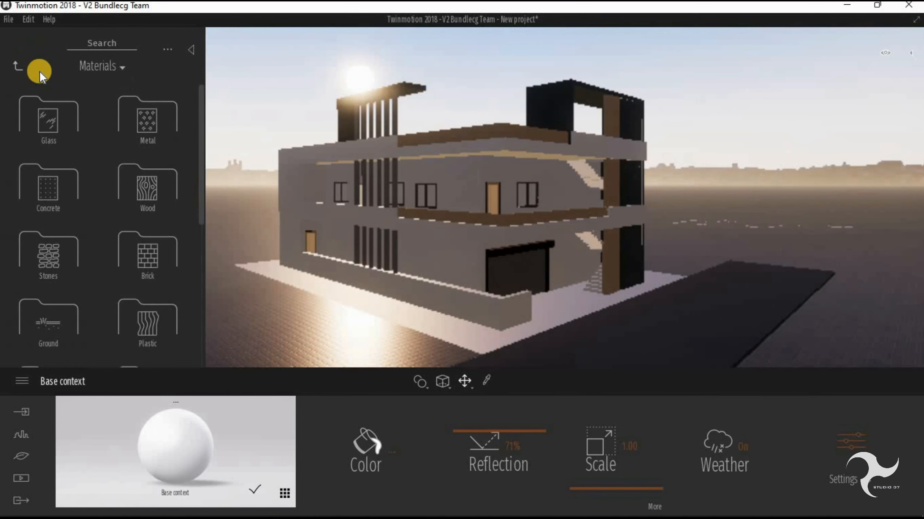
pyautogui.click(67, 127)
pyautogui.scroll(-8, 149, 257)
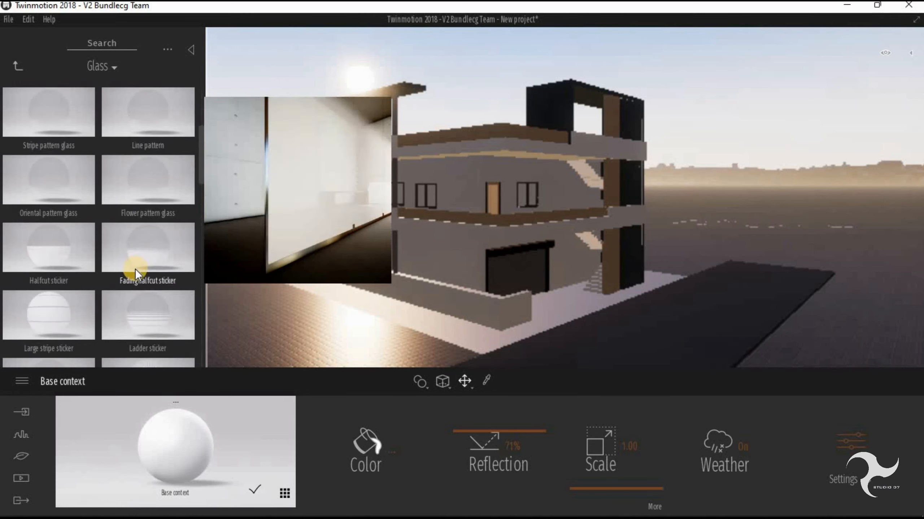
pyautogui.scroll(10, 60, 229)
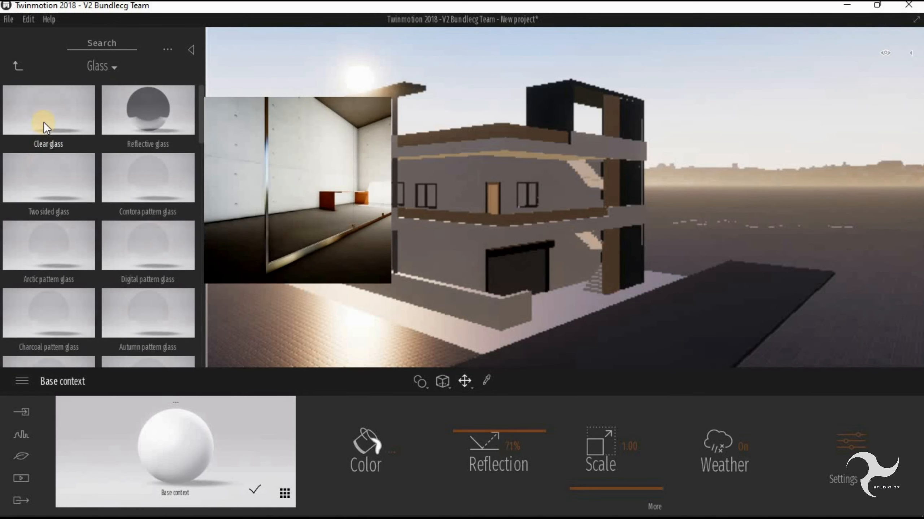
pyautogui.moveTo(43, 120); pyautogui.dragTo(432, 195)
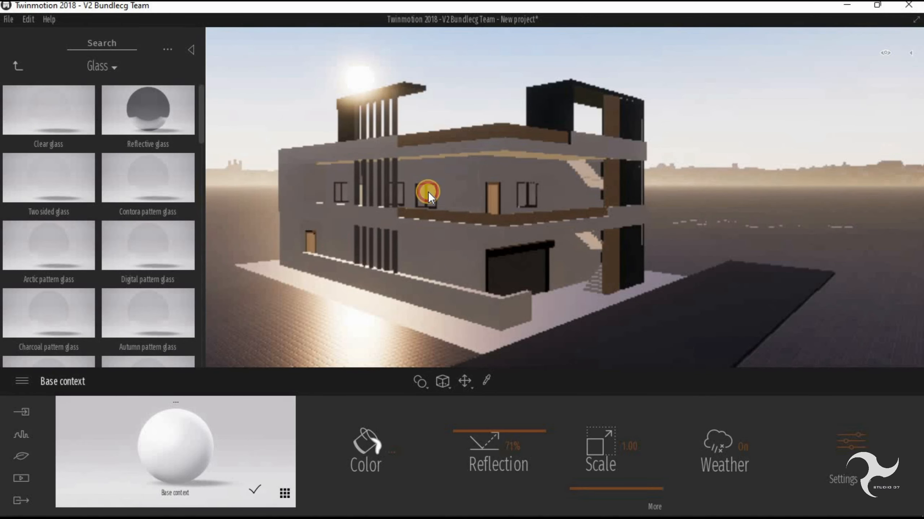
# - Apply the Ipe A wood material to the building's doors
pyautogui.click(18, 69)
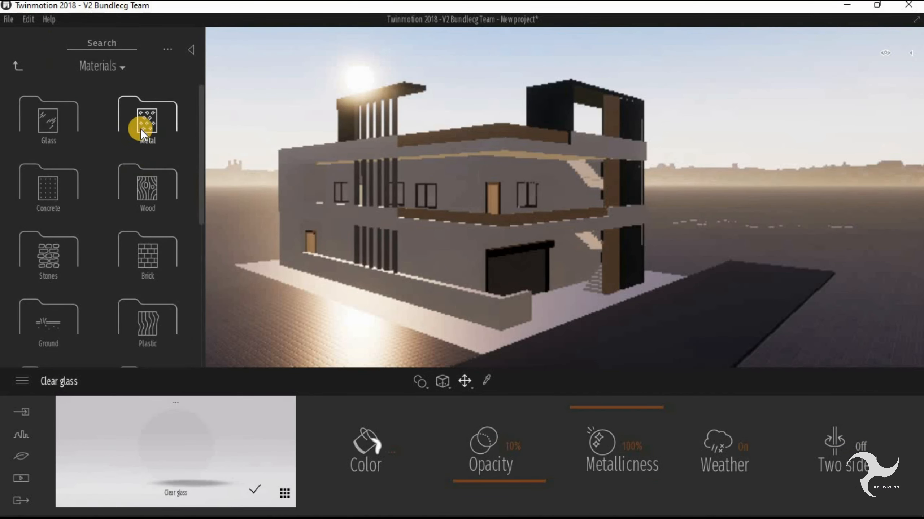
pyautogui.click(139, 196)
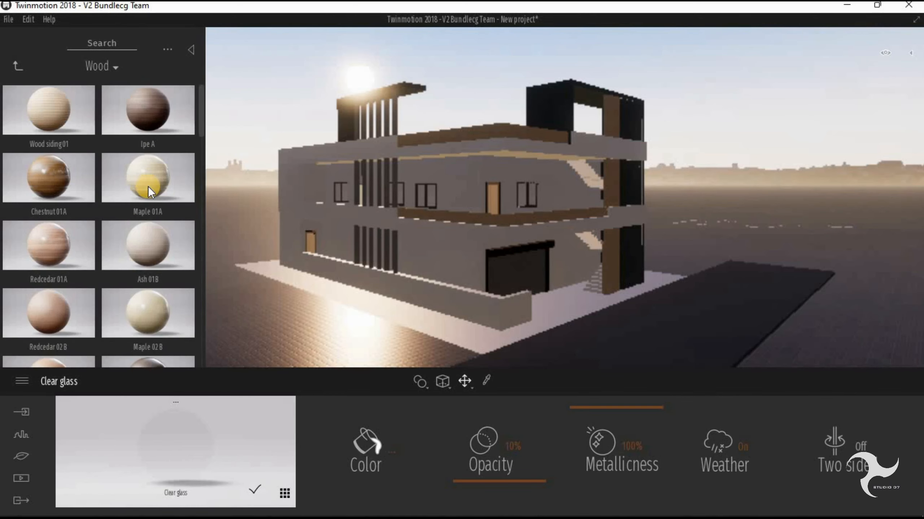
pyautogui.moveTo(156, 181)
pyautogui.click(137, 113)
pyautogui.keyDown('shift'); pyautogui.moveTo(472, 232); pyautogui.dragTo(673, 255, button='middle'); pyautogui.keyUp('shift')
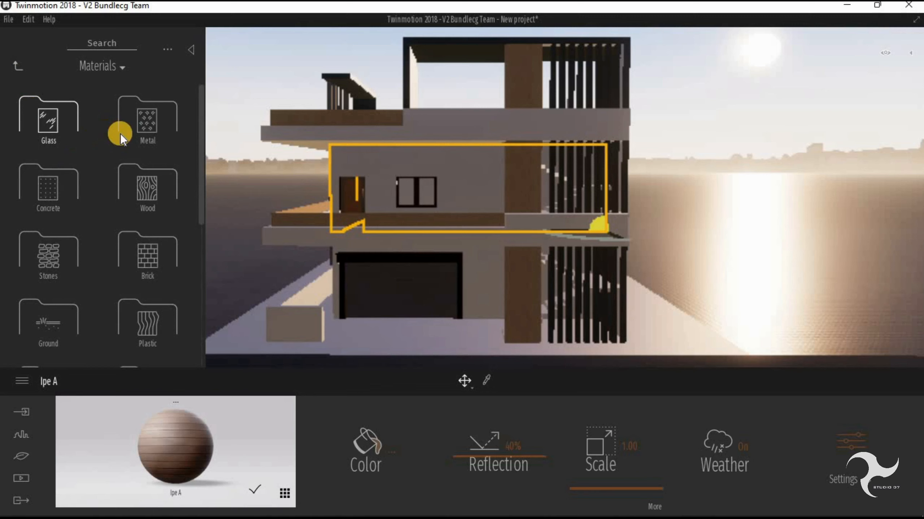
pyautogui.click(120, 134)
pyautogui.moveTo(126, 173)
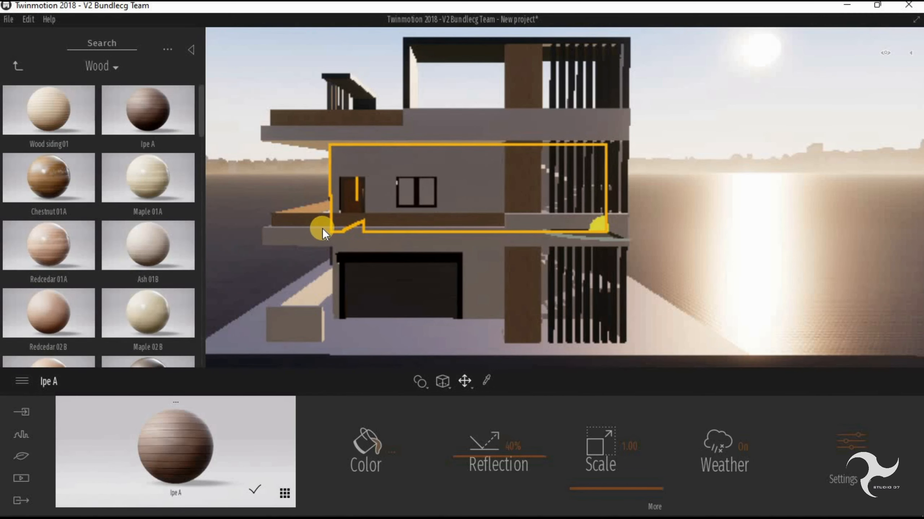
# - Look through the Stones category and apply the Slate 01 material to the house model
pyautogui.click(18, 66)
pyautogui.click(51, 203)
pyautogui.scroll(-3, 146, 215)
pyautogui.scroll(1, 147, 236)
pyautogui.moveTo(149, 258)
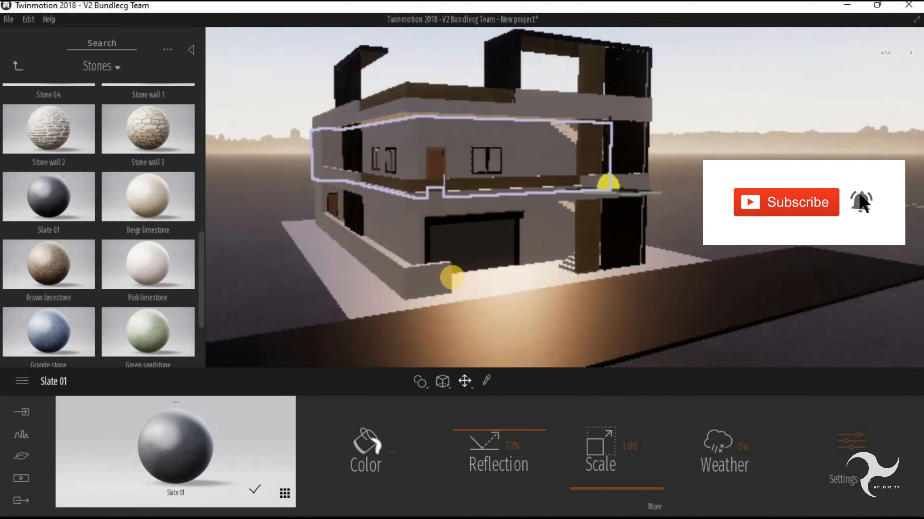
# - Look through the Lights library and place a Neon light under the upper-floor front ceiling, above the window
pyautogui.click(18, 66)
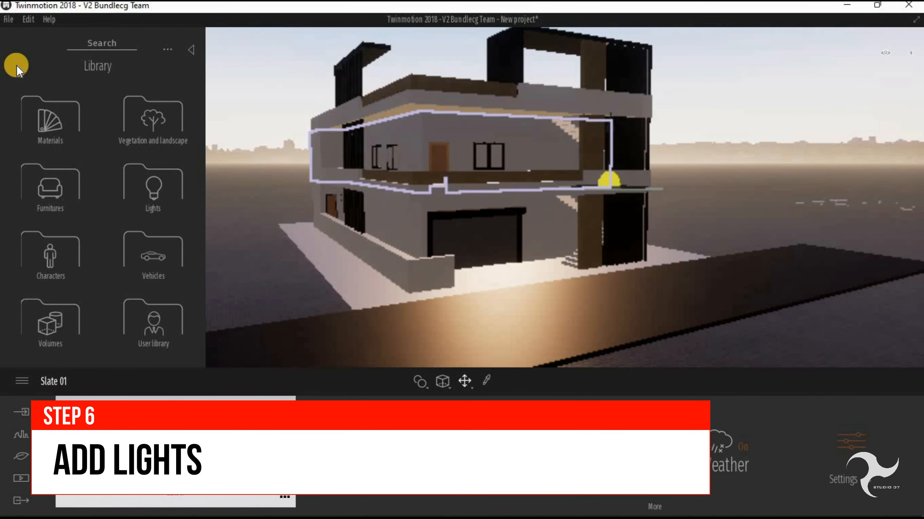
pyautogui.click(151, 191)
pyautogui.scroll(-5, 115, 183)
pyautogui.scroll(1, 133, 208)
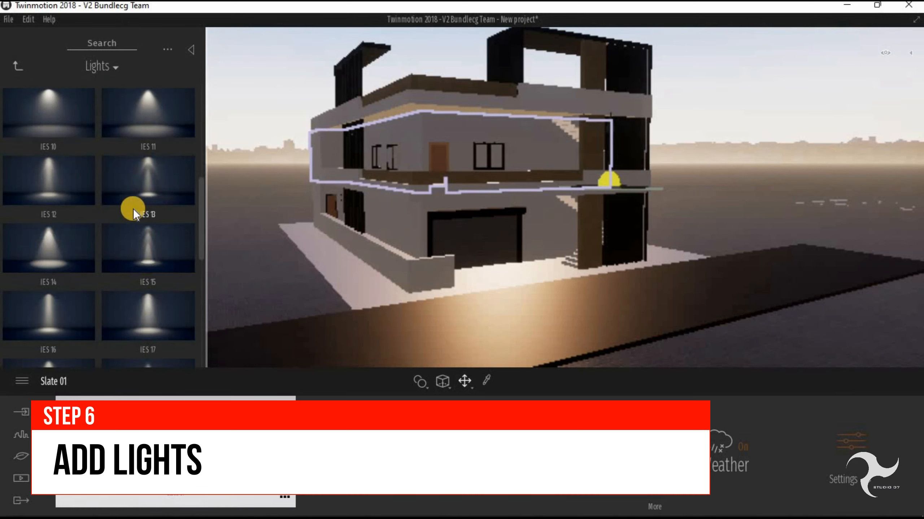
pyautogui.scroll(3, 134, 208)
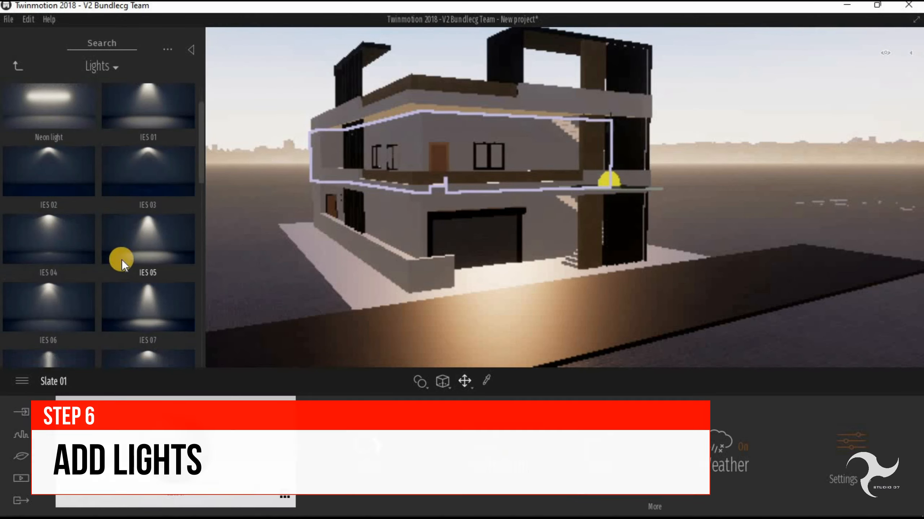
pyautogui.moveTo(41, 177); pyautogui.dragTo(489, 117)
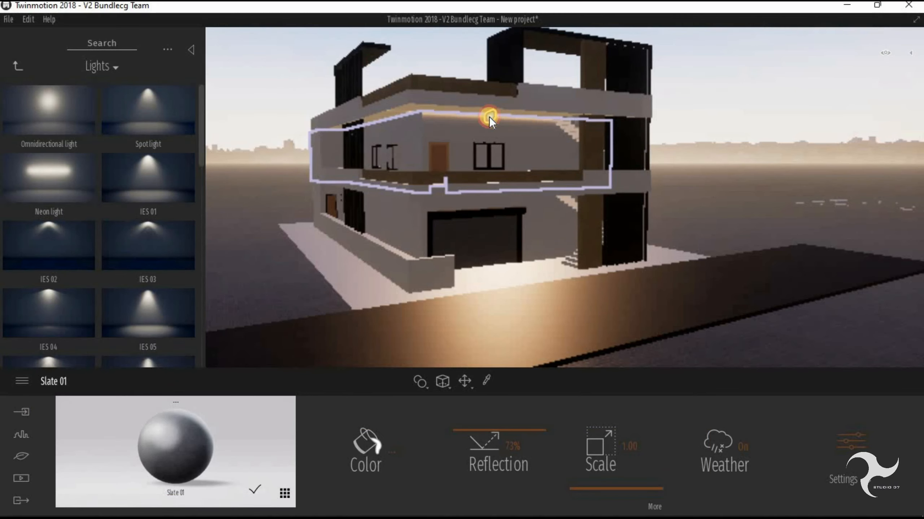
# - Shift the scene to night and adjust the neon light's alignment along the upper-floor ceiling
pyautogui.moveTo(851, 140); pyautogui.dragTo(856, 140)
pyautogui.scroll(3, 483, 91)
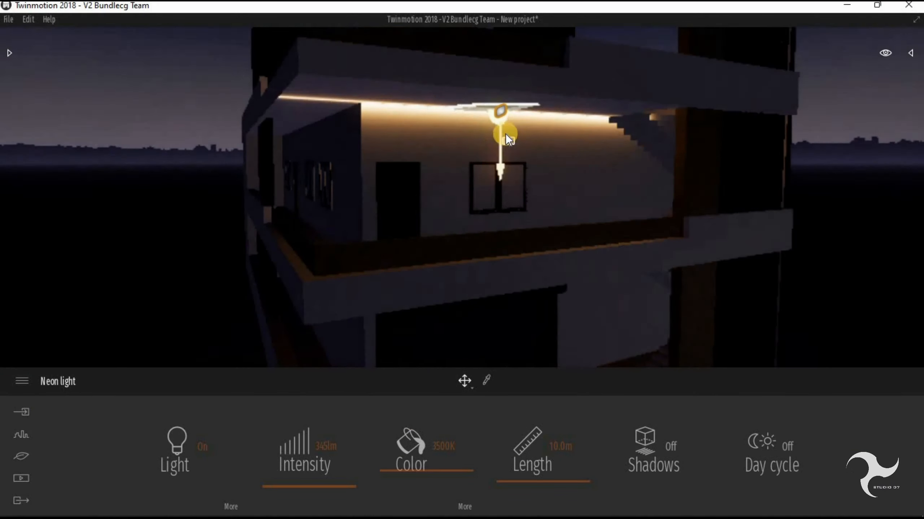
pyautogui.keyDown('shift'); pyautogui.moveTo(507, 132); pyautogui.dragTo(515, 97, button='middle'); pyautogui.keyUp('shift')
pyautogui.click(512, 96)
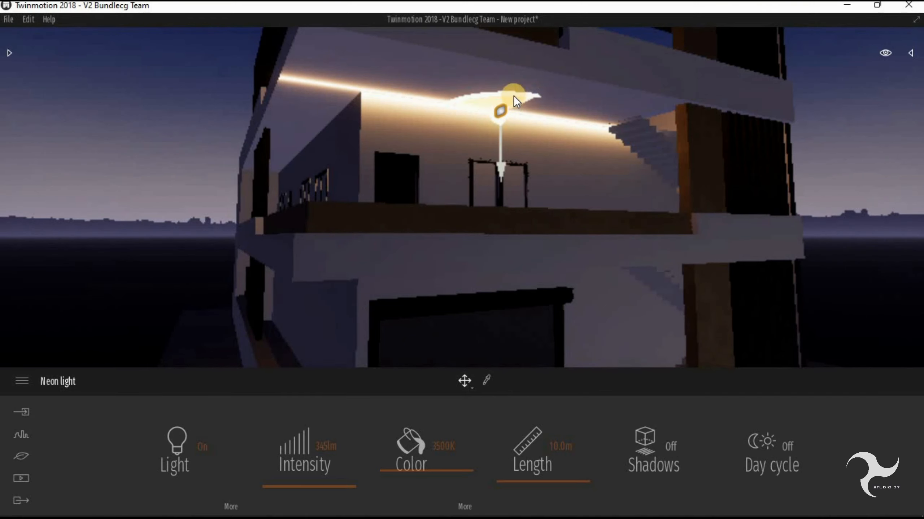
pyautogui.moveTo(515, 93)
pyautogui.mouseDown()
pyautogui.moveTo(457, 103)
pyautogui.moveTo(529, 101)
pyautogui.mouseUp()
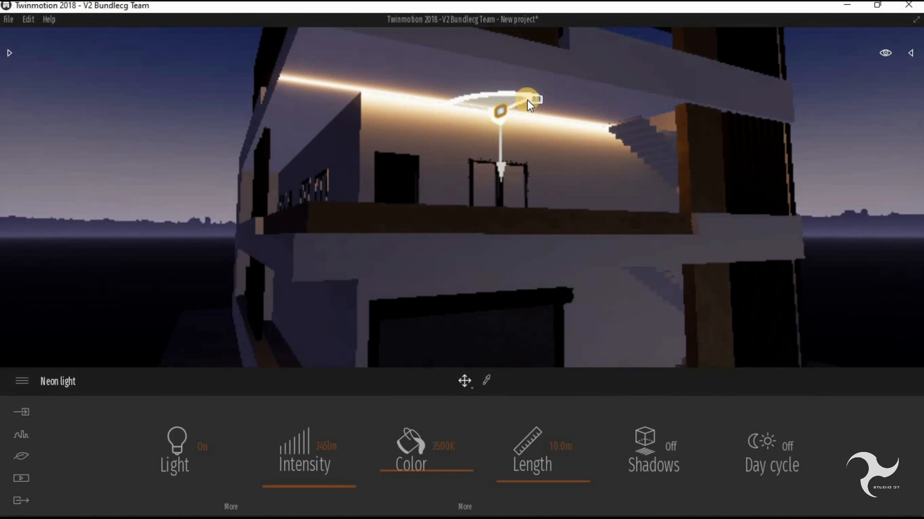
pyautogui.moveTo(527, 101); pyautogui.dragTo(536, 98)
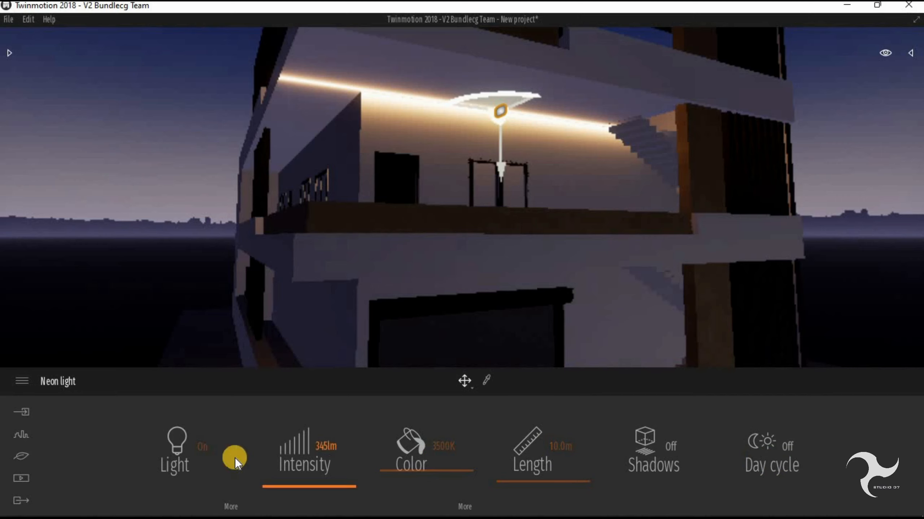
# - Set the neon light's intensity to 519 lm, colour to 4561K and length to 5.7 m, with shadows on
pyautogui.click(202, 447)
pyautogui.click(203, 448)
pyautogui.moveTo(327, 479)
pyautogui.mouseDown()
pyautogui.moveTo(330, 452)
pyautogui.moveTo(332, 480)
pyautogui.mouseUp()
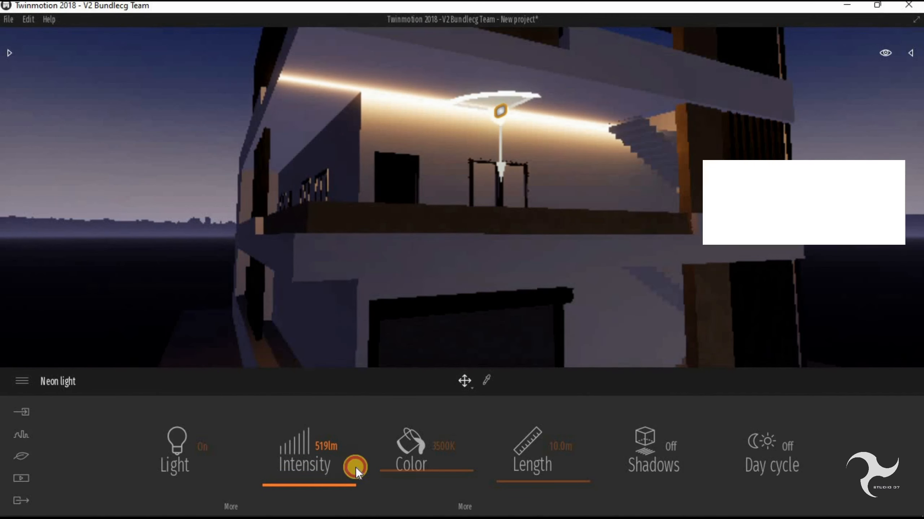
pyautogui.moveTo(427, 465)
pyautogui.mouseDown()
pyautogui.moveTo(431, 439)
pyautogui.moveTo(433, 493)
pyautogui.moveTo(437, 414)
pyautogui.moveTo(442, 464)
pyautogui.mouseUp()
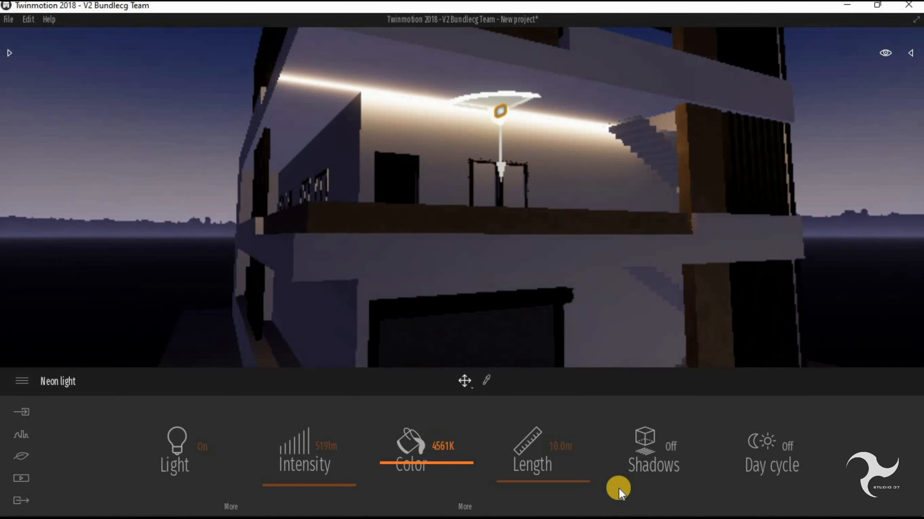
pyautogui.moveTo(572, 484)
pyautogui.mouseDown()
pyautogui.moveTo(572, 423)
pyautogui.moveTo(572, 485)
pyautogui.mouseUp()
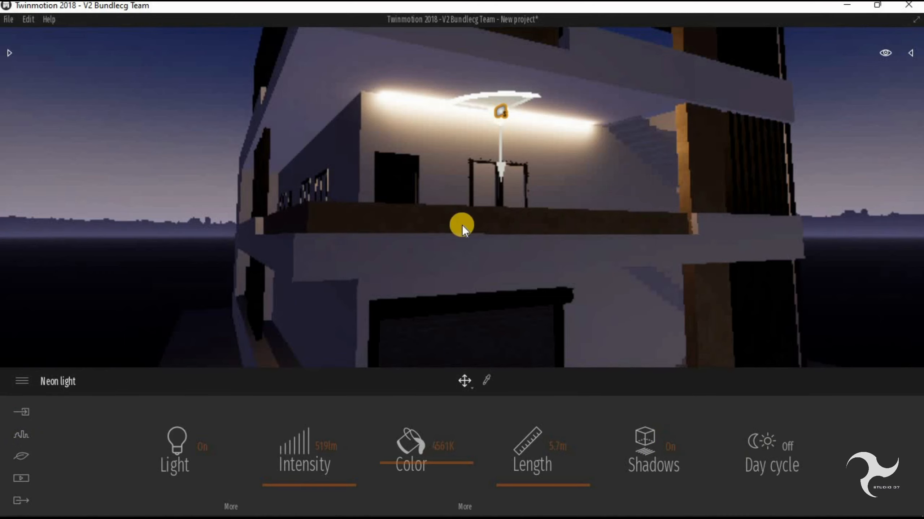
# - Copy the neon light down to the ceiling above the garage door and set the upper neon light's length to 8.9 m
pyautogui.scroll(-1, 464, 226)
pyautogui.moveTo(470, 235); pyautogui.dragTo(449, 249, button='middle')
pyautogui.scroll(-2, 449, 249)
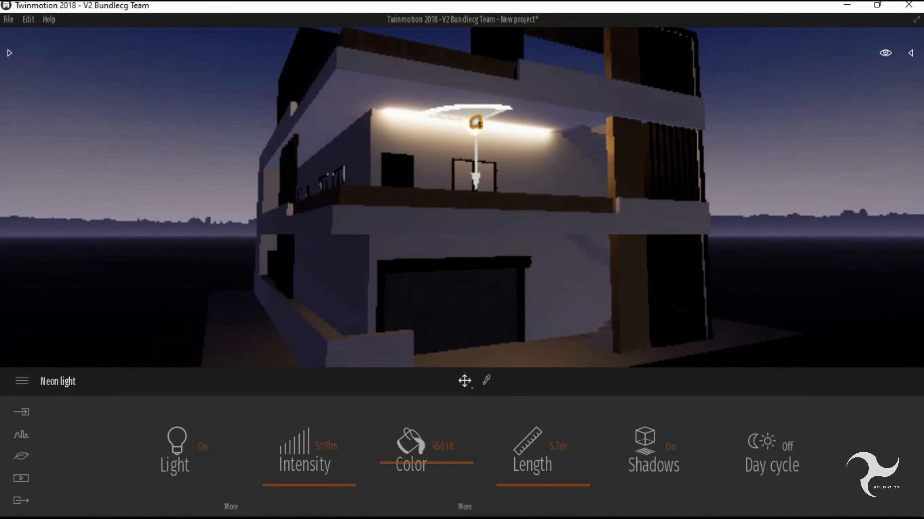
pyautogui.click(10, 53)
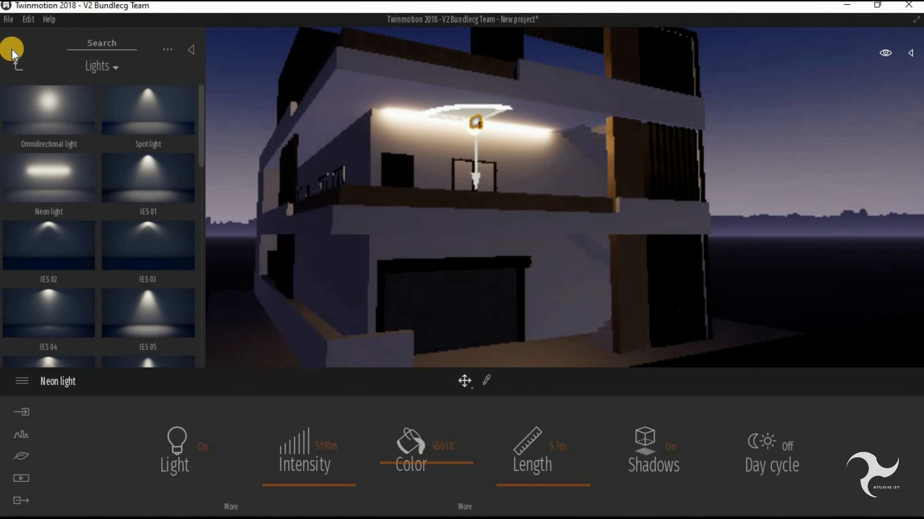
pyautogui.keyDown('shift'); pyautogui.moveTo(472, 129); pyautogui.dragTo(473, 227); pyautogui.keyUp('shift')
pyautogui.click(449, 266)
pyautogui.keyDown('shift'); pyautogui.moveTo(450, 266); pyautogui.dragTo(473, 237, button='middle'); pyautogui.keyUp('shift')
pyautogui.scroll(2, 472, 236)
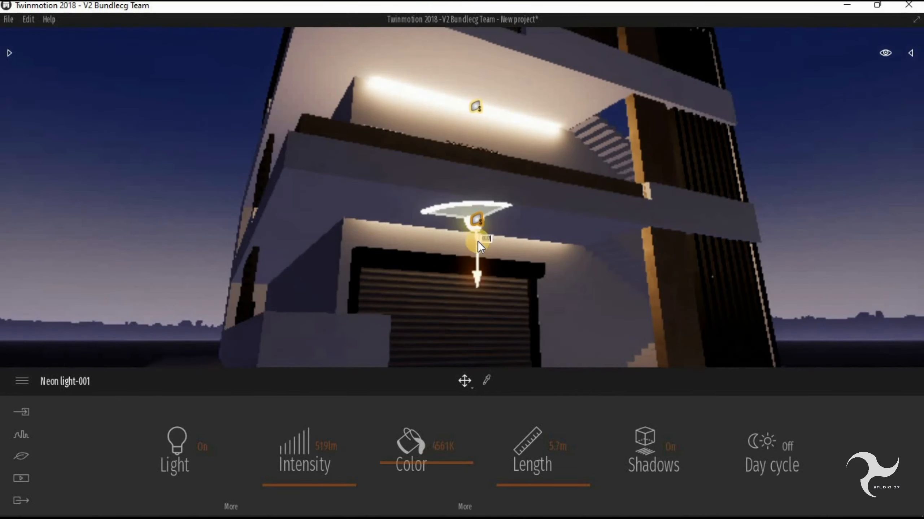
pyautogui.moveTo(476, 229); pyautogui.dragTo(476, 244)
pyautogui.moveTo(567, 486); pyautogui.dragTo(567, 483)
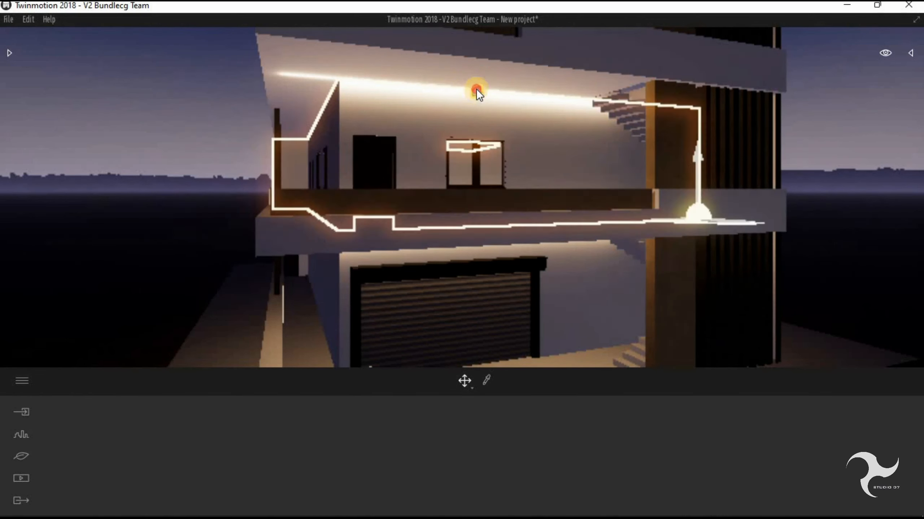
pyautogui.click(451, 92)
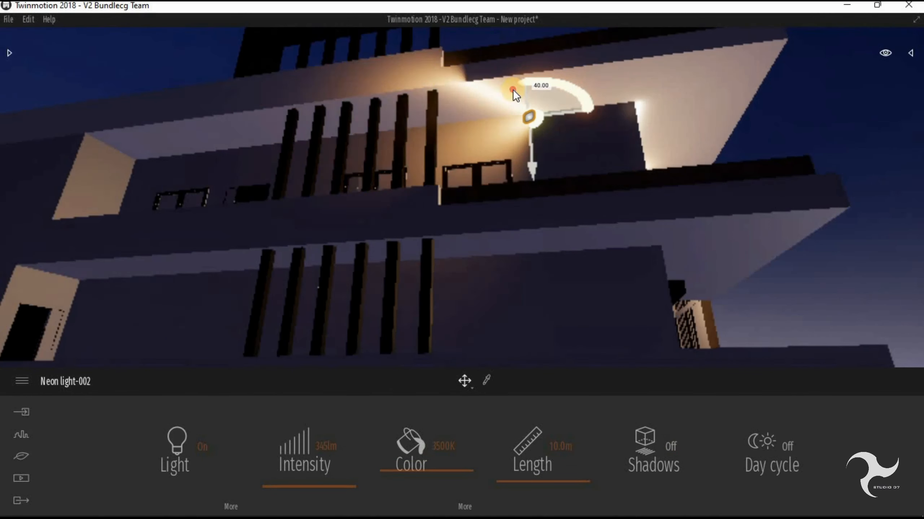
# - Add a neon light under the upper-floor ceiling on the building's side, 14.7 m long and aligned with the wall
pyautogui.moveTo(512, 90); pyautogui.dragTo(561, 119)
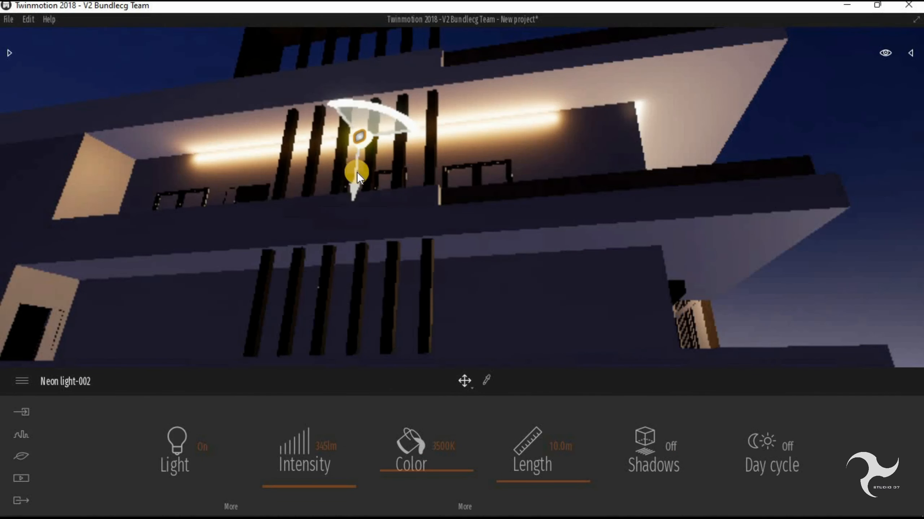
pyautogui.click(532, 474)
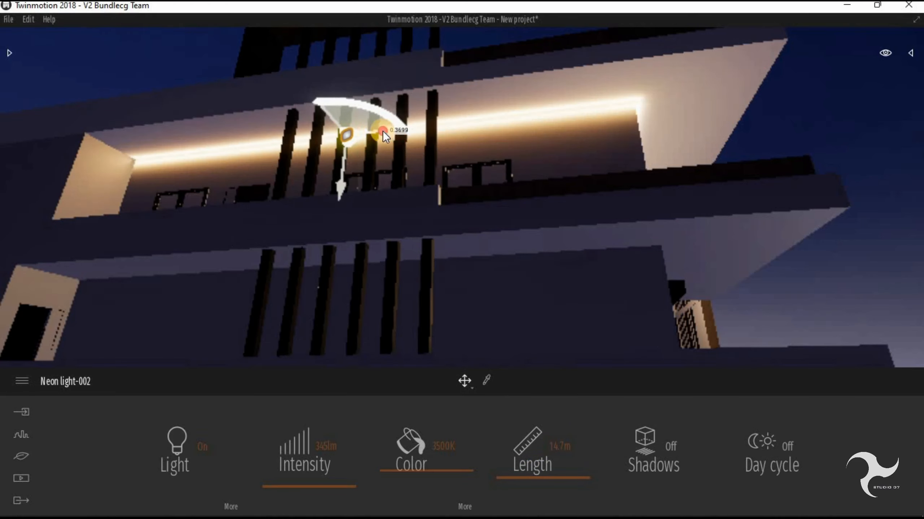
pyautogui.moveTo(383, 131); pyautogui.dragTo(419, 188)
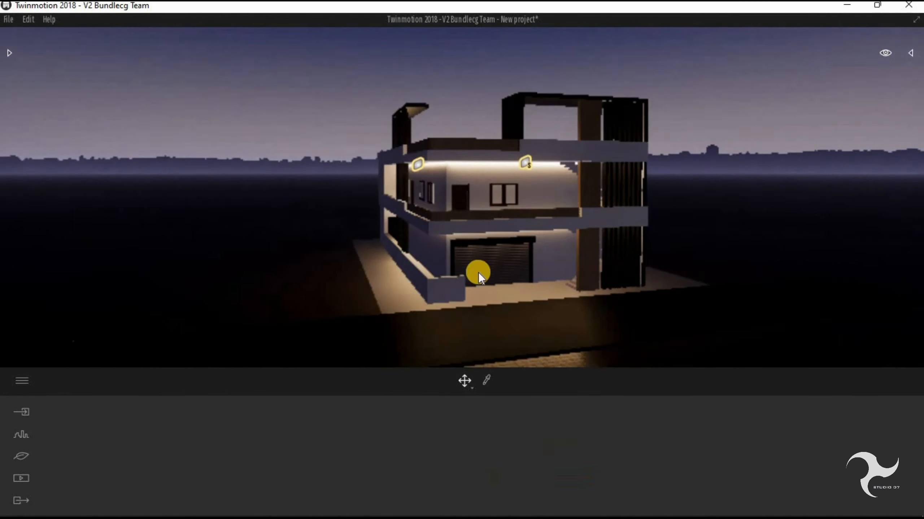
# - Place an IES 29 light at the top of the brown front column and set its attenuation to 8.9 m
pyautogui.click(12, 54)
pyautogui.scroll(-8, 150, 221)
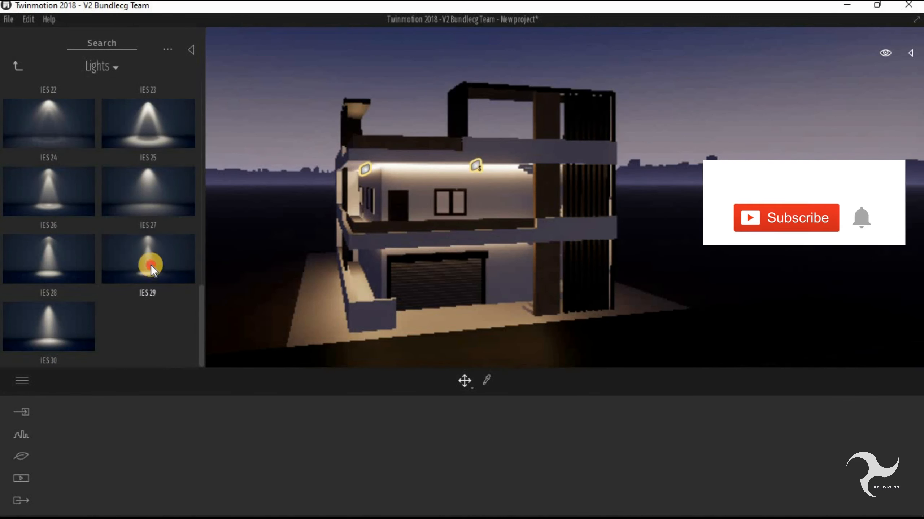
pyautogui.moveTo(151, 265); pyautogui.dragTo(548, 97)
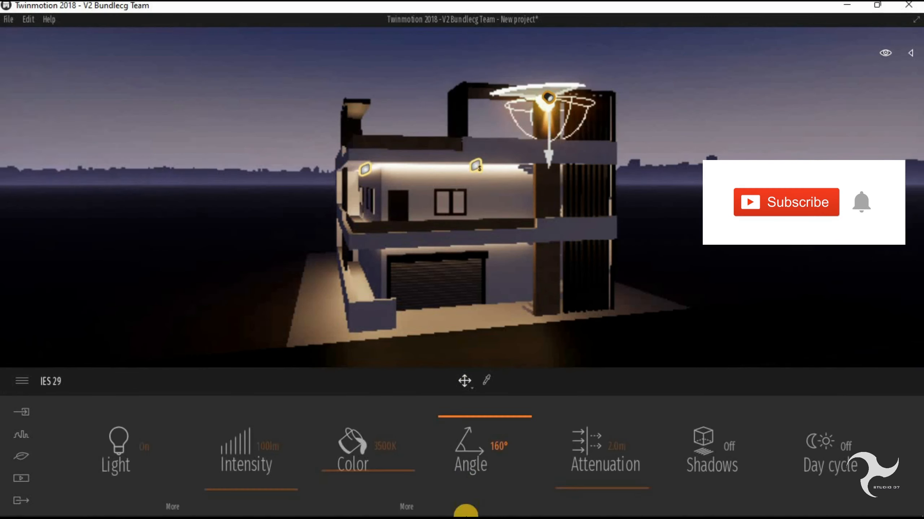
pyautogui.moveTo(606, 488); pyautogui.dragTo(607, 483)
# - Set the IES 29 light's intensity to 1000 and copy the light down the brown column to the lower floors
pyautogui.moveTo(280, 490); pyautogui.dragTo(280, 489)
pyautogui.click(268, 447)
pyautogui.write('1000')
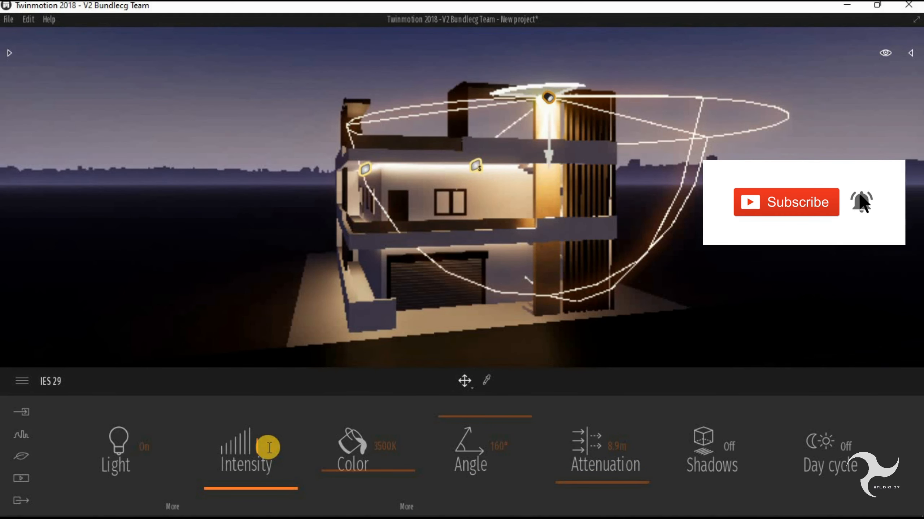
pyautogui.press('Return')
pyautogui.moveTo(546, 159); pyautogui.dragTo(536, 316)
pyautogui.click(442, 330)
pyautogui.click(442, 330)
pyautogui.click(678, 68)
pyautogui.keyDown('shift'); pyautogui.moveTo(386, 271); pyautogui.dragTo(462, 208, button='middle'); pyautogui.keyUp('shift')
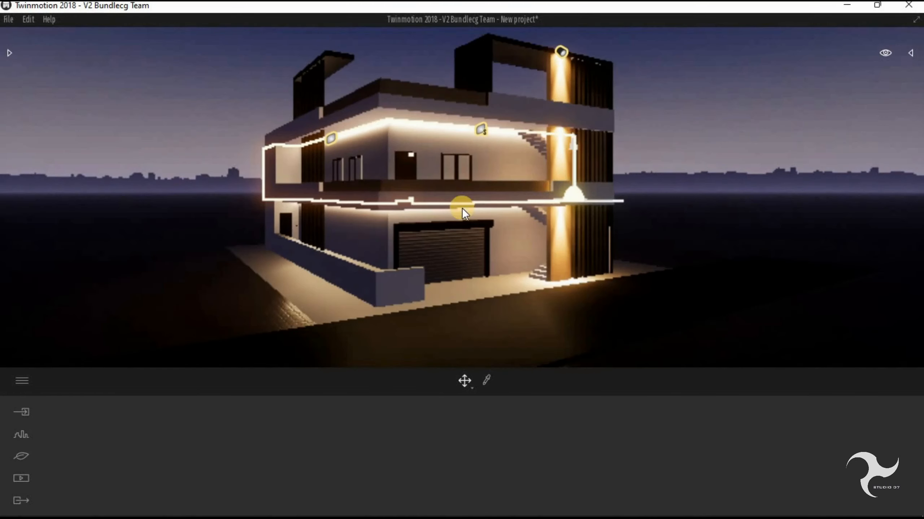
# - Place an Omnidirectional light behind the roof-level louvers beside the brown column and adjust its position and intensity
pyautogui.keyDown('shift'); pyautogui.moveTo(546, 135); pyautogui.dragTo(312, 128, button='middle'); pyautogui.keyUp('shift')
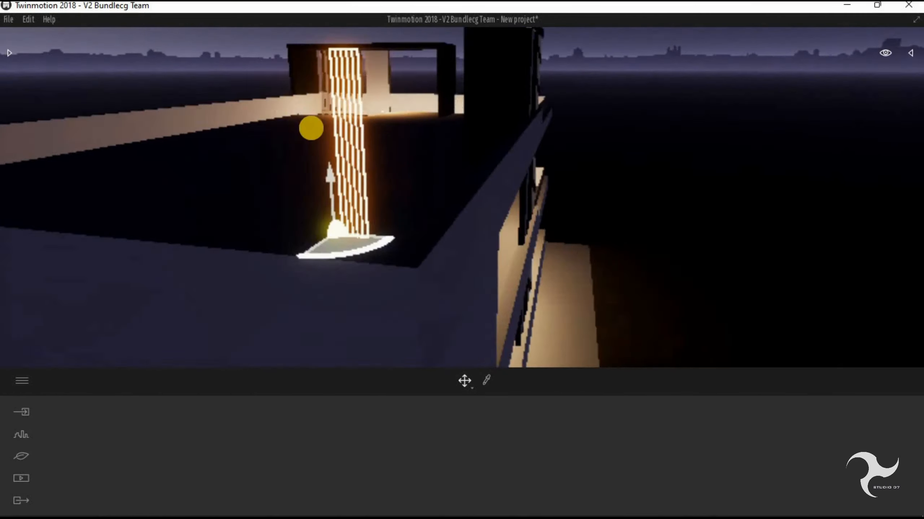
pyautogui.scroll(5, 311, 127)
pyautogui.click(8, 56)
pyautogui.click(64, 118)
pyautogui.moveTo(64, 118); pyautogui.dragTo(549, 98)
pyautogui.keyDown('shift'); pyautogui.moveTo(549, 145); pyautogui.dragTo(550, 68, button='middle'); pyautogui.keyUp('shift')
pyautogui.moveTo(550, 68); pyautogui.dragTo(477, 62)
pyautogui.moveTo(290, 488); pyautogui.dragTo(291, 482)
pyautogui.keyDown('shift'); pyautogui.moveTo(545, 127); pyautogui.dragTo(509, 219, button='middle'); pyautogui.keyUp('shift')
# - Add another light inside the second louvered roof frame on the building's side
pyautogui.scroll(-3, 430, 283)
pyautogui.click(431, 283)
pyautogui.keyDown('shift'); pyautogui.moveTo(430, 283); pyautogui.dragTo(204, 233, button='middle'); pyautogui.keyUp('shift')
pyautogui.click(125, 111)
pyautogui.keyDown('shift'); pyautogui.moveTo(126, 111); pyautogui.dragTo(229, 109); pyautogui.keyUp('shift')
pyautogui.click(440, 331)
pyautogui.moveTo(203, 146); pyautogui.dragTo(483, 280, button='middle')
pyautogui.scroll(-5, 427, 303)
pyautogui.click(426, 303)
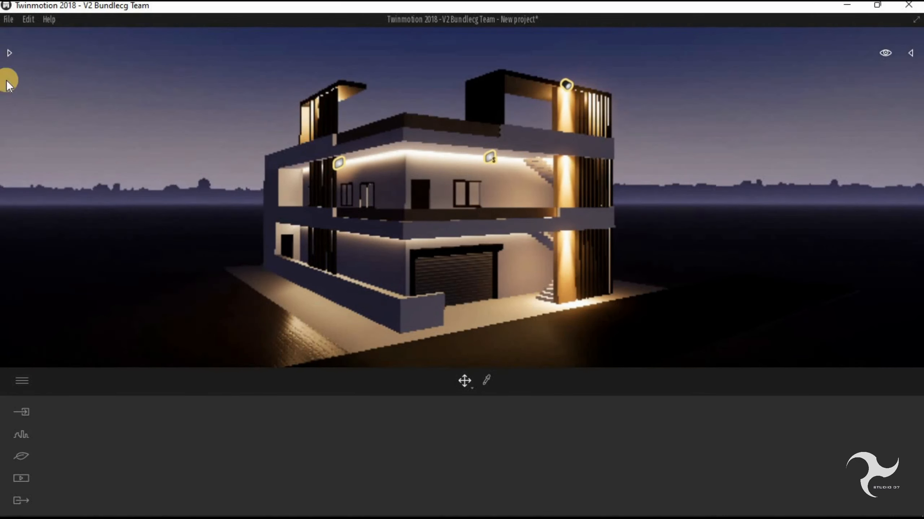
# - Apply the Neon 01 material from the Neons category to the building's windows
pyautogui.click(8, 53)
pyautogui.click(20, 62)
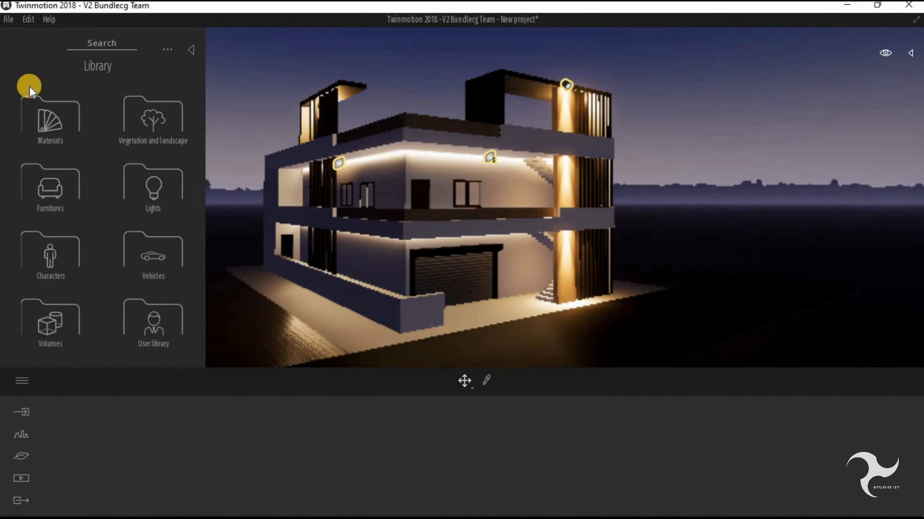
pyautogui.click(65, 126)
pyautogui.scroll(-4, 48, 205)
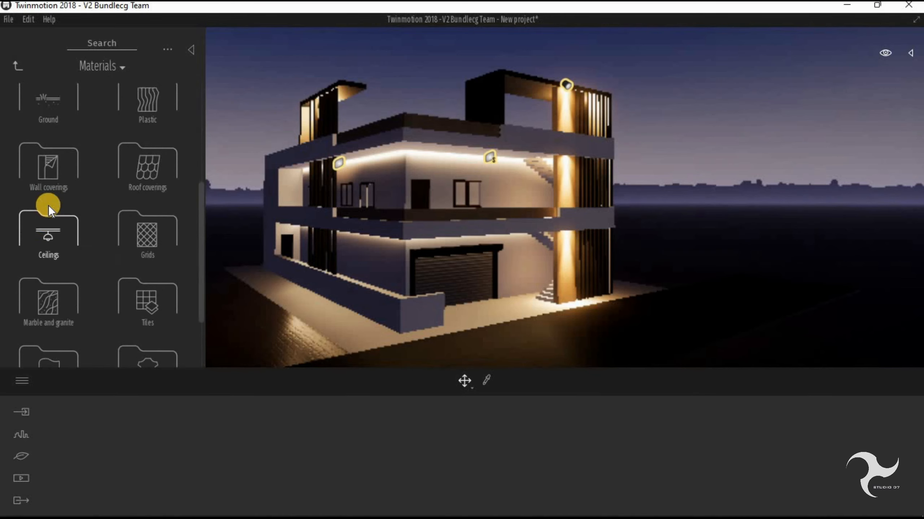
pyautogui.click(46, 334)
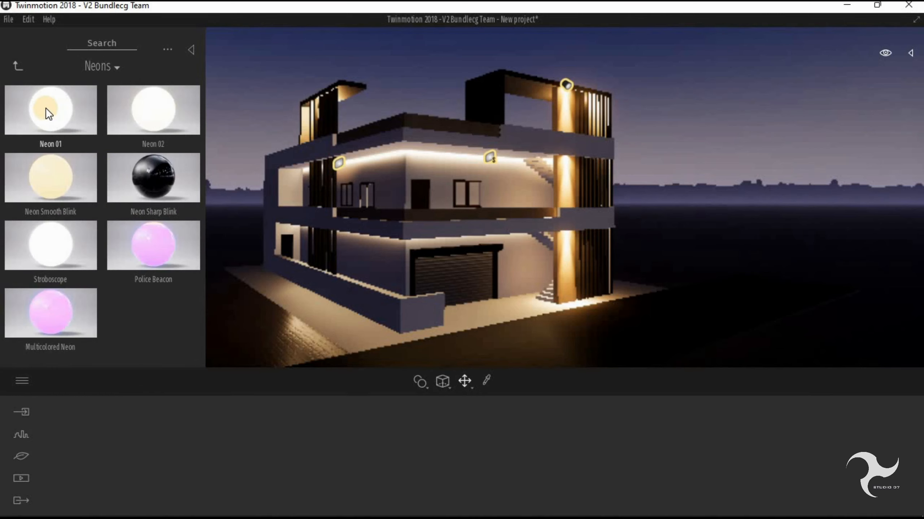
pyautogui.moveTo(42, 109); pyautogui.dragTo(461, 190)
pyautogui.moveTo(602, 462); pyautogui.dragTo(600, 486)
pyautogui.moveTo(409, 246); pyautogui.dragTo(549, 199, button='middle')
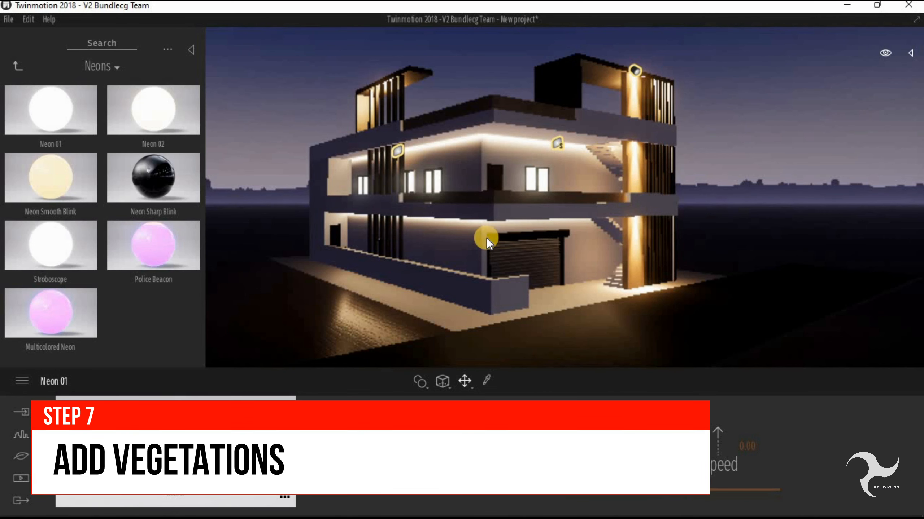
pyautogui.scroll(-5, 486, 239)
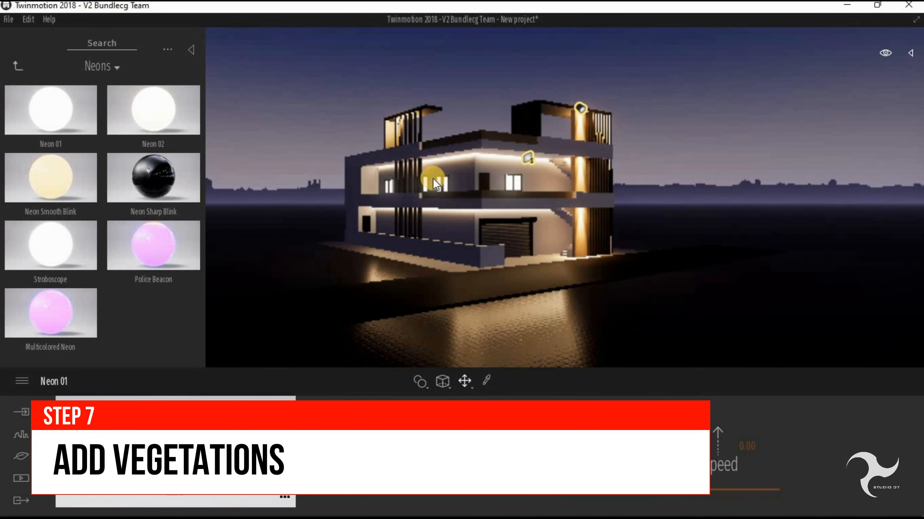
# - Place a European linden 1 tree from the Trees category of Vegetation and landscape beside the building's boundary-wall side
pyautogui.click(14, 69)
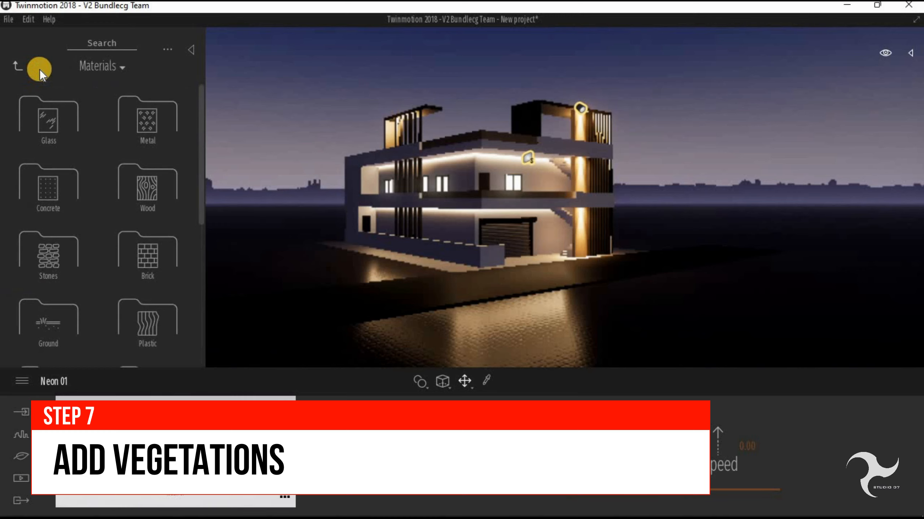
pyautogui.click(18, 68)
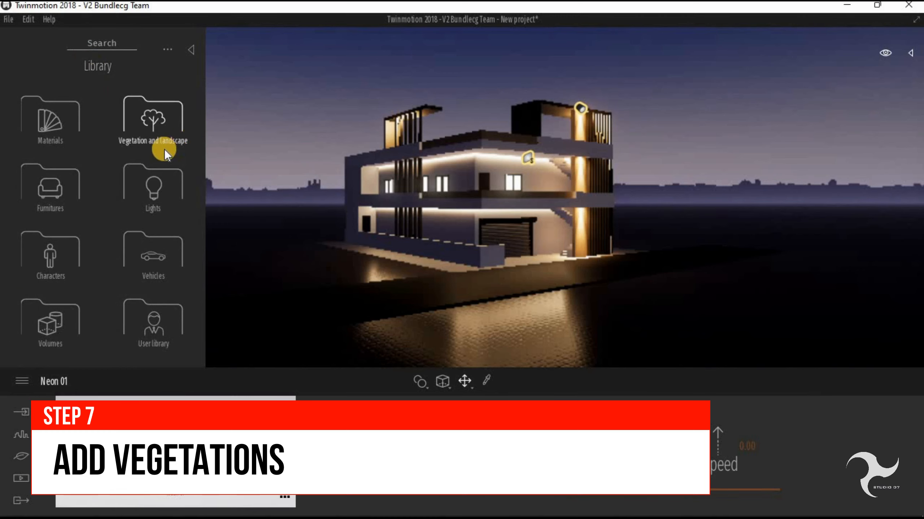
pyautogui.click(178, 123)
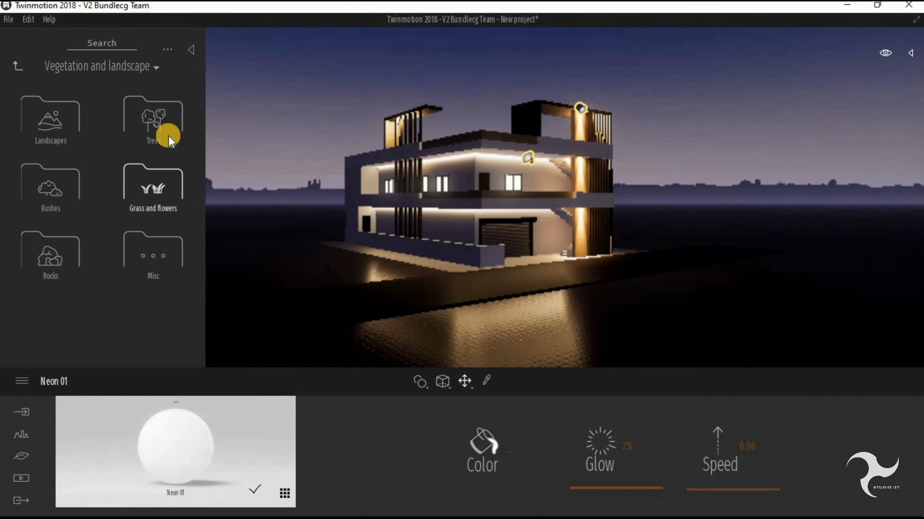
pyautogui.click(155, 122)
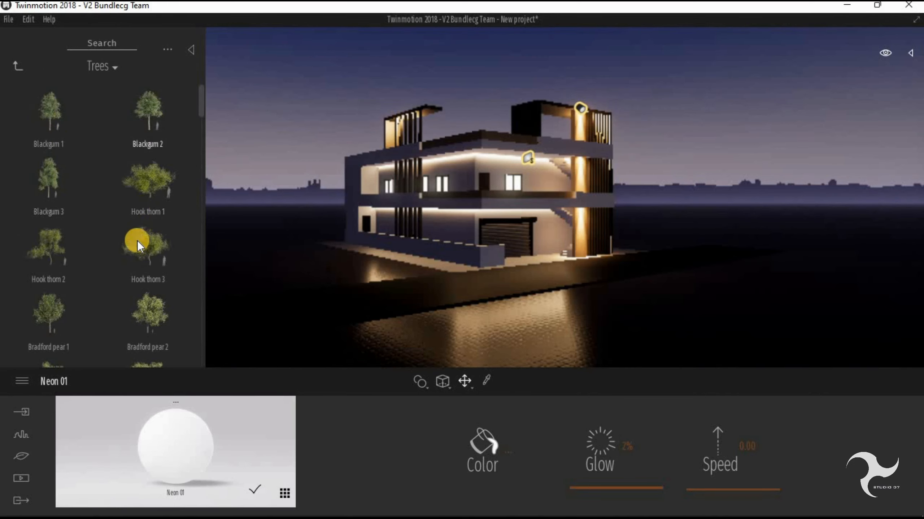
pyautogui.scroll(-5, 137, 241)
pyautogui.moveTo(198, 125); pyautogui.dragTo(199, 189)
pyautogui.click(48, 163)
pyautogui.click(340, 247)
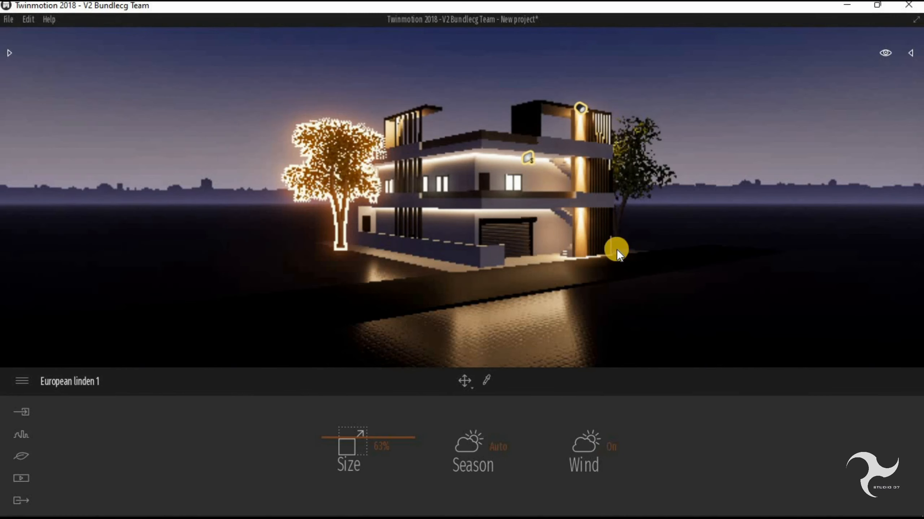
# - Add more European linden 1 trees behind the louvered column and around the first tree on the boundary-wall side
pyautogui.click(616, 250)
pyautogui.click(363, 252)
pyautogui.click(322, 241)
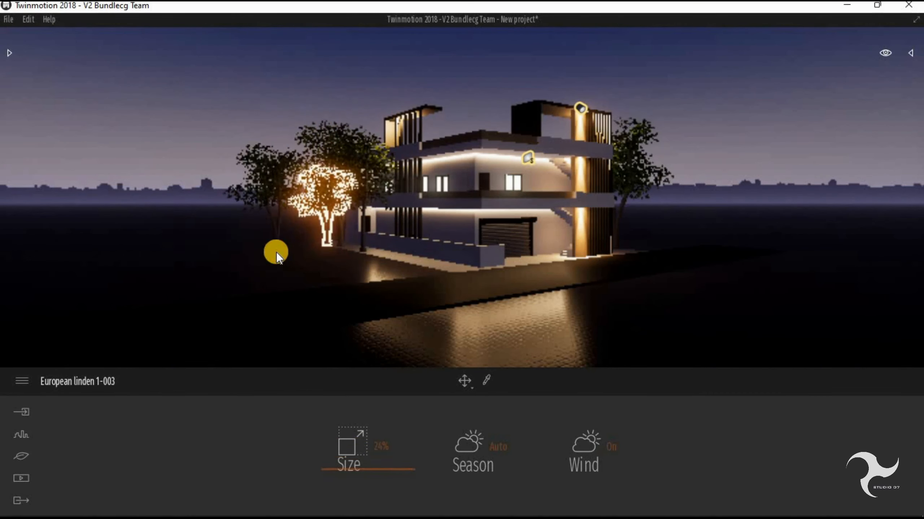
pyautogui.press('Escape')
# - Place an Azalea 2 bush from the Bushes category at the front corner of the boundary wall and select it
pyautogui.click(10, 51)
pyautogui.click(18, 68)
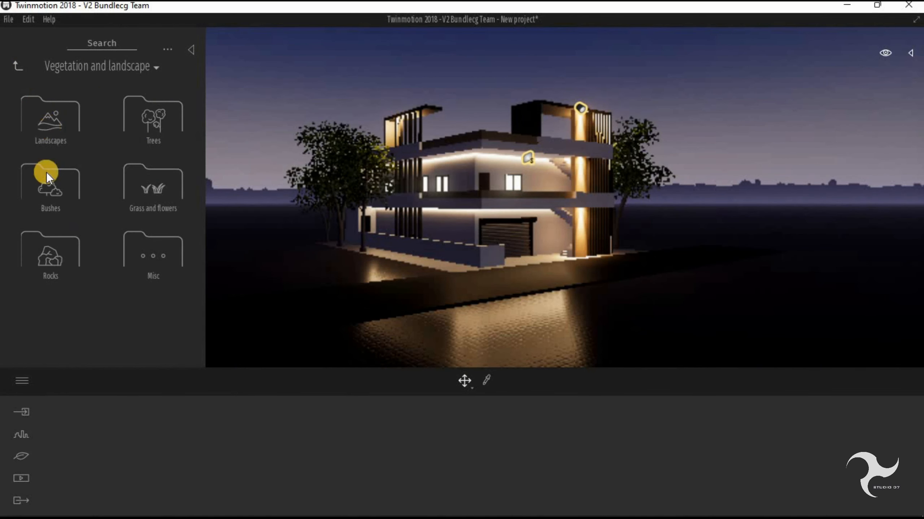
pyautogui.click(48, 186)
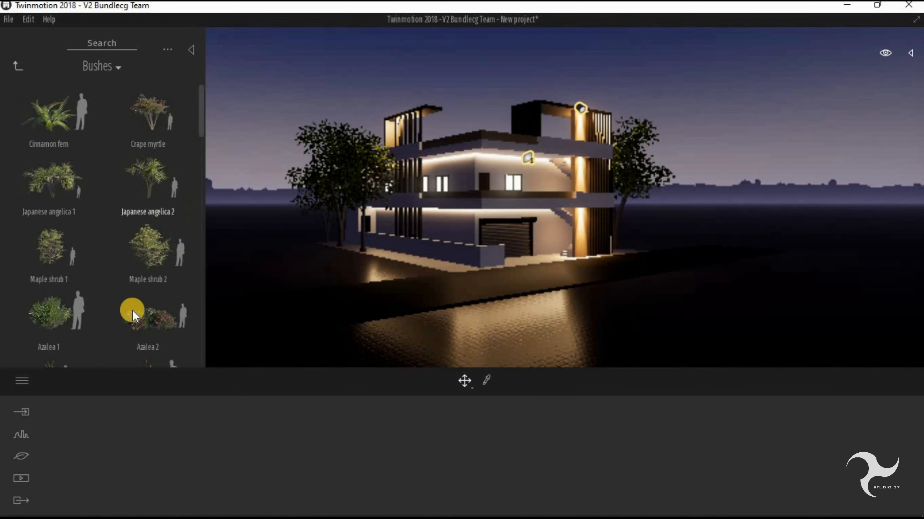
pyautogui.scroll(-3, 129, 202)
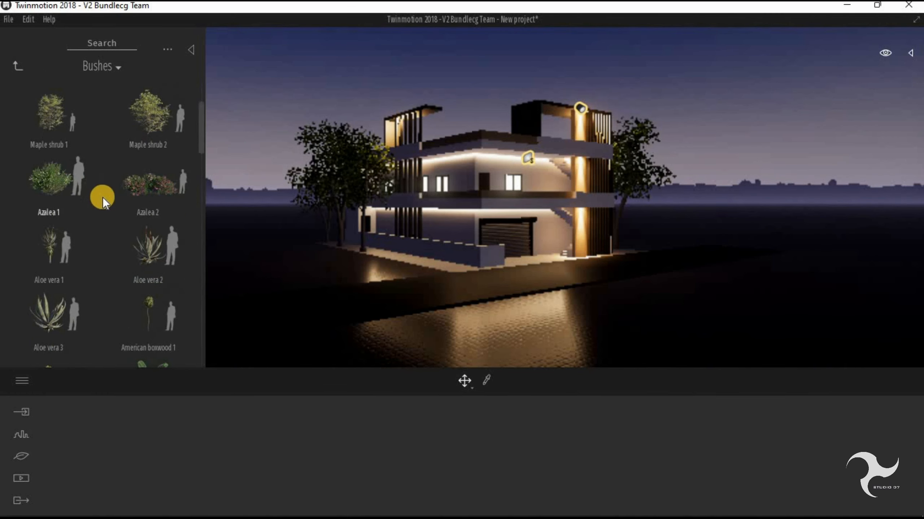
pyautogui.scroll(2, 190, 278)
pyautogui.click(153, 262)
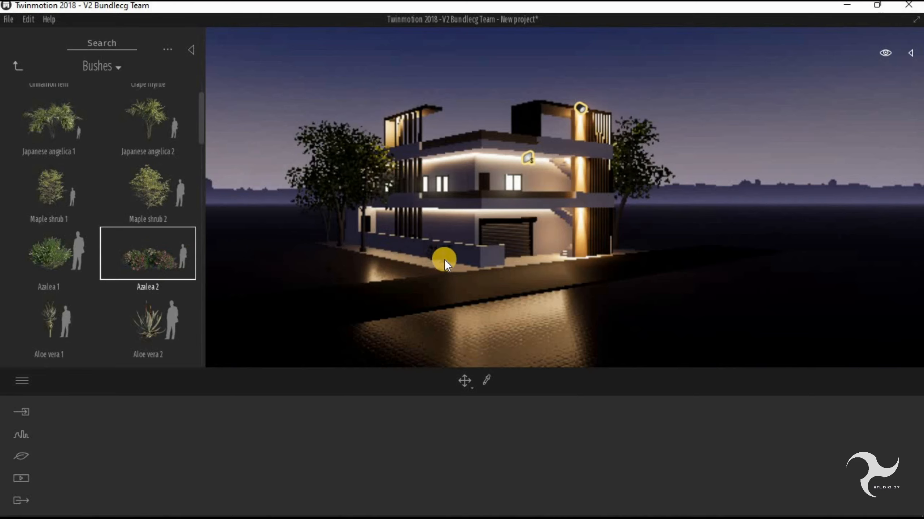
pyautogui.scroll(3, 445, 264)
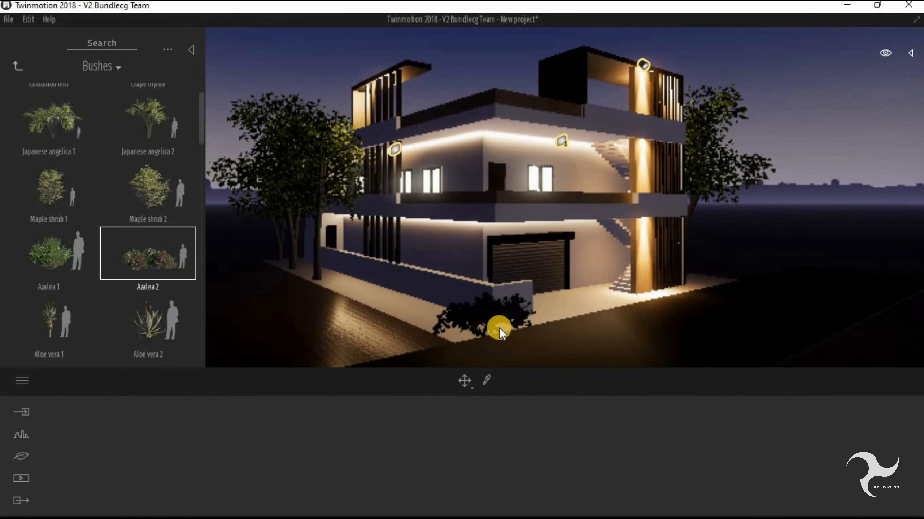
pyautogui.click(500, 328)
pyautogui.click(130, 149)
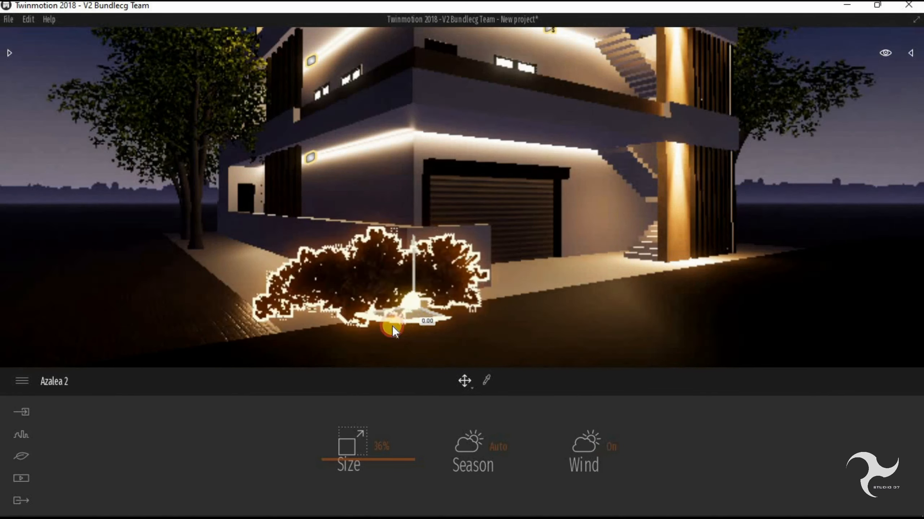
# - Move the Azalea 2 bush against the outer face of the boundary wall near its front corner
pyautogui.moveTo(393, 327); pyautogui.dragTo(348, 332)
pyautogui.moveTo(360, 359); pyautogui.dragTo(398, 392, button='middle')
pyautogui.moveTo(443, 325); pyautogui.dragTo(407, 315)
pyautogui.scroll(-2, 363, 307)
pyautogui.moveTo(363, 307); pyautogui.dragTo(375, 261, button='middle')
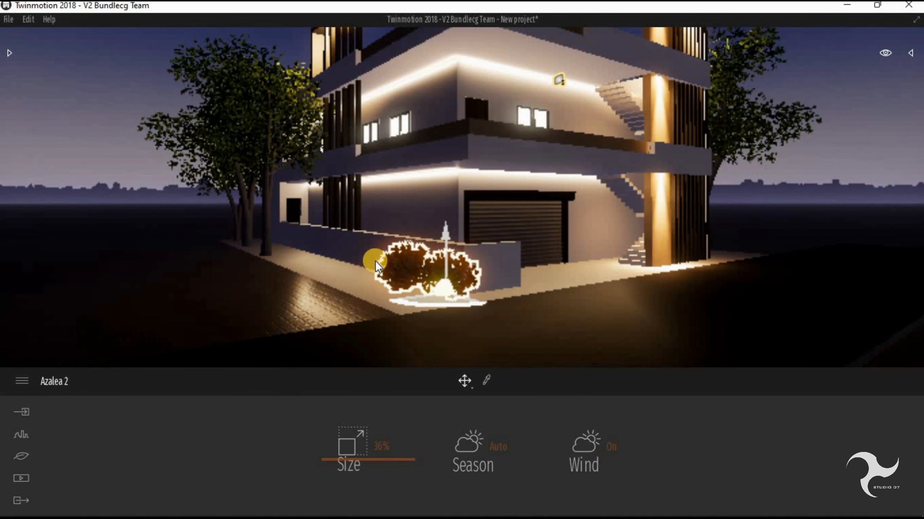
# - Duplicate the Azalea 2 bush as an instance and move it along the boundary wall behind the first one
pyautogui.hotkey('ctrl', 'v')
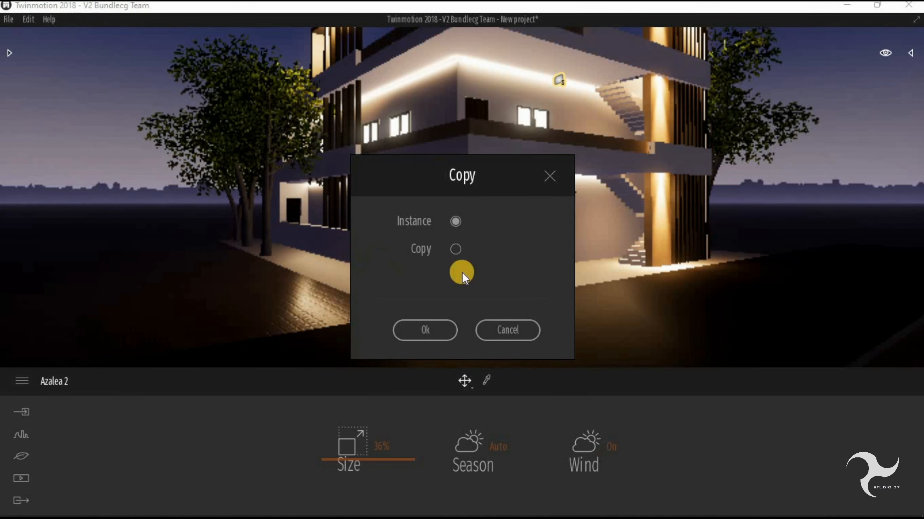
pyautogui.moveTo(479, 177); pyautogui.dragTo(429, 109)
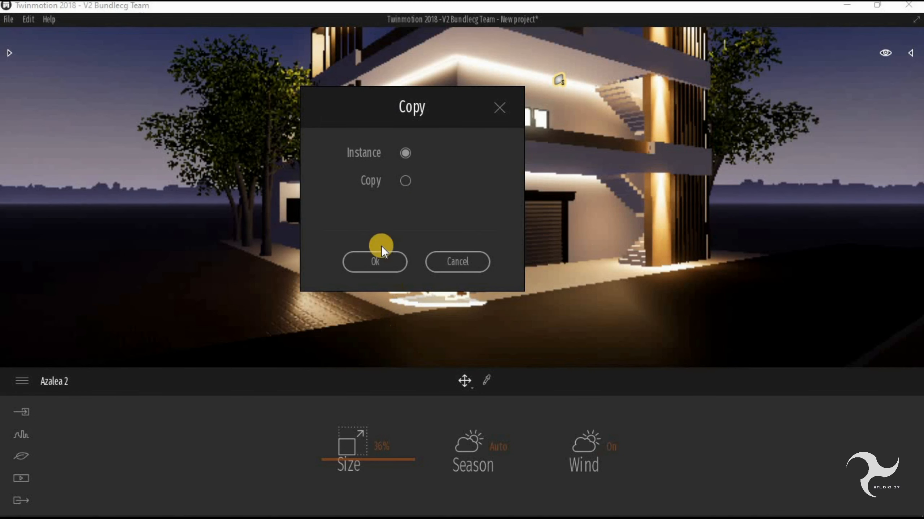
pyautogui.click(374, 262)
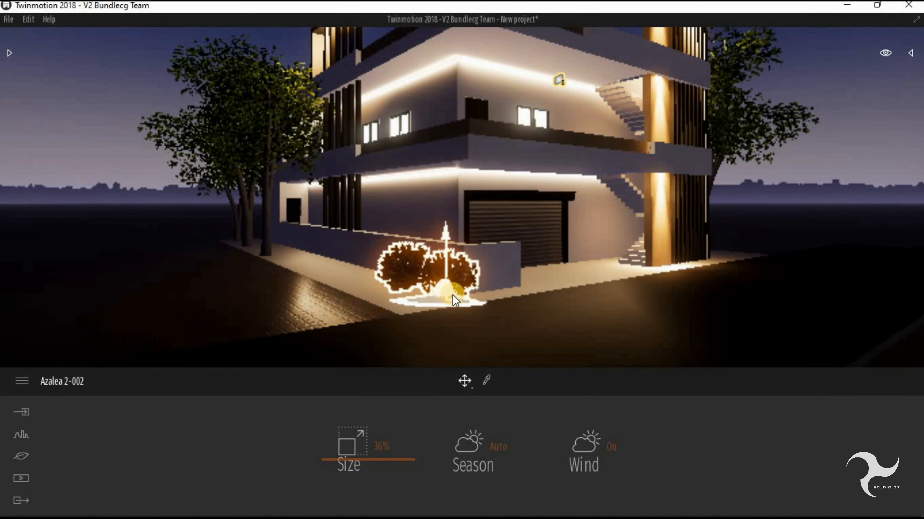
pyautogui.click(472, 303)
pyautogui.moveTo(472, 303); pyautogui.dragTo(404, 277)
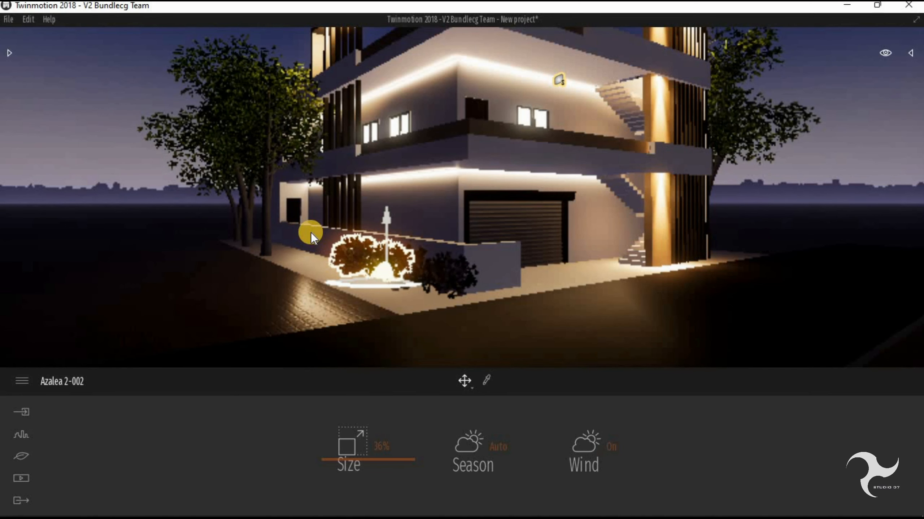
# - Add two more instances of the Azalea 2 bush and position them farther along the boundary wall
pyautogui.hotkey('ctrl', 'v')
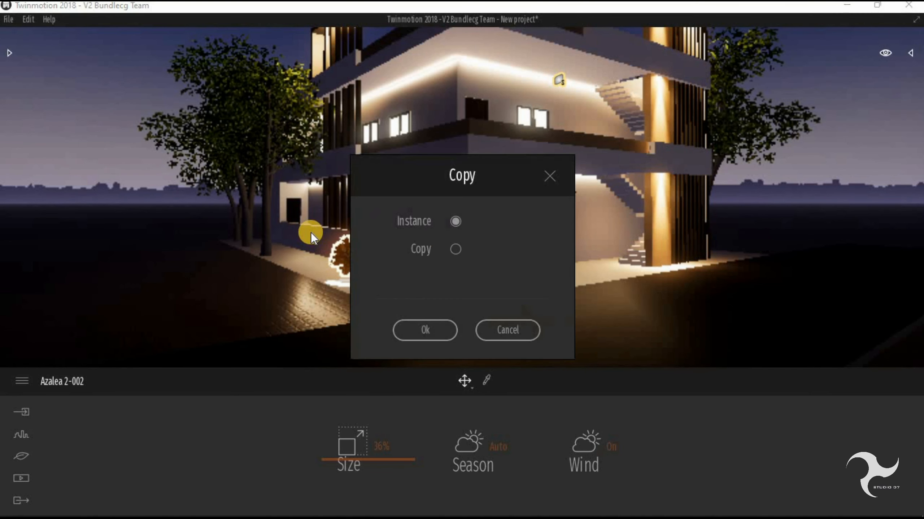
pyautogui.click(421, 328)
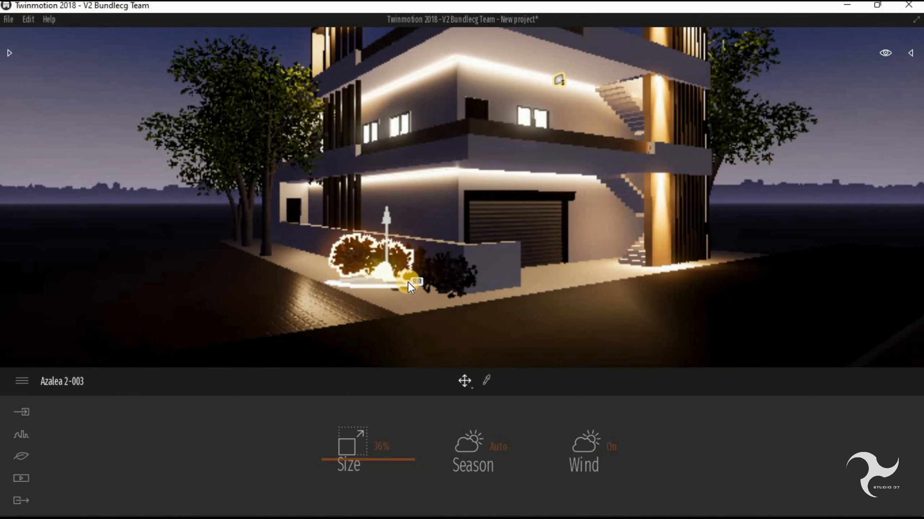
pyautogui.moveTo(382, 277); pyautogui.dragTo(343, 267)
pyautogui.hotkey('ctrl', 'v')
pyautogui.click(421, 329)
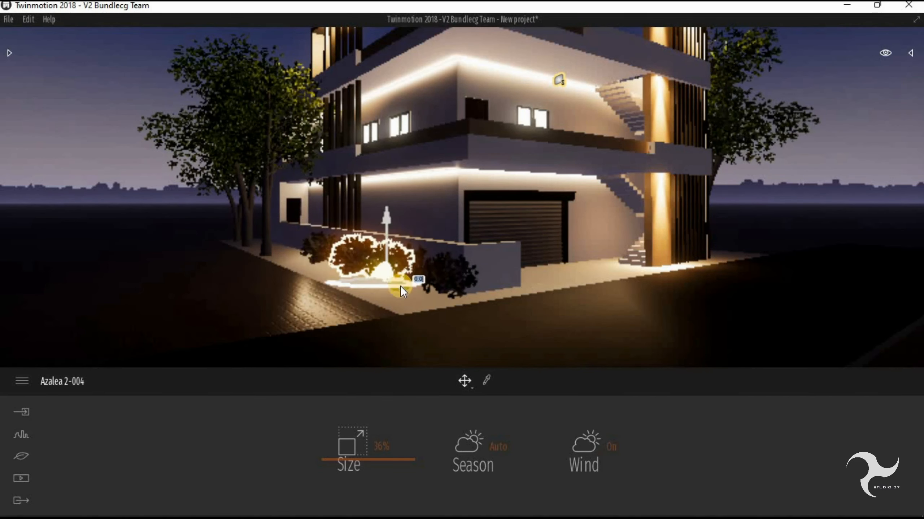
pyautogui.moveTo(400, 287); pyautogui.dragTo(323, 261)
# - Select several Azalea 2 bushes together and duplicate them outward to thicken the planting along the boundary wall
pyautogui.moveTo(409, 301); pyautogui.dragTo(346, 285, button='middle')
pyautogui.keyDown('ctrl'); pyautogui.click(346, 284); pyautogui.keyUp('ctrl')
pyautogui.keyDown('ctrl'); pyautogui.click(383, 309); pyautogui.keyUp('ctrl')
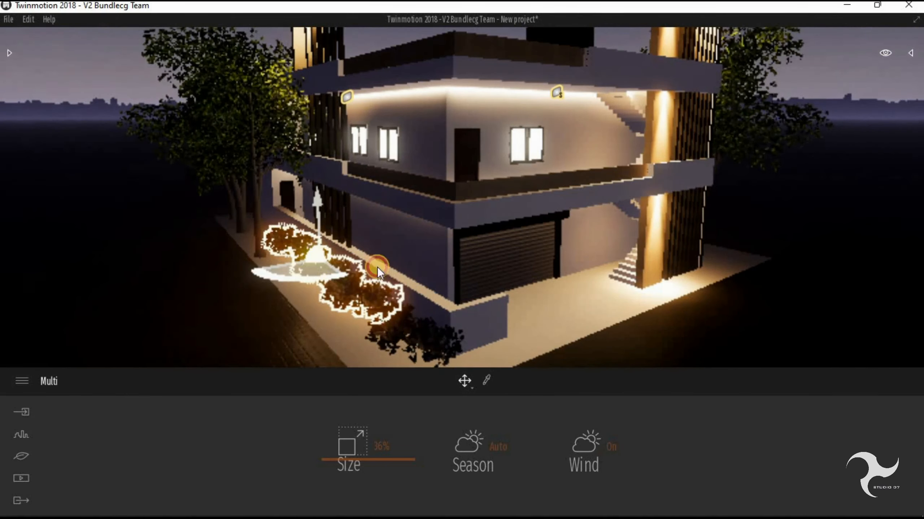
pyautogui.keyDown('ctrl'); pyautogui.click(416, 325); pyautogui.keyUp('ctrl')
pyautogui.moveTo(312, 276); pyautogui.dragTo(213, 291)
pyautogui.click(421, 329)
pyautogui.press('Escape')
pyautogui.keyDown('shift'); pyautogui.moveTo(346, 264); pyautogui.dragTo(460, 288, button='middle'); pyautogui.keyUp('shift')
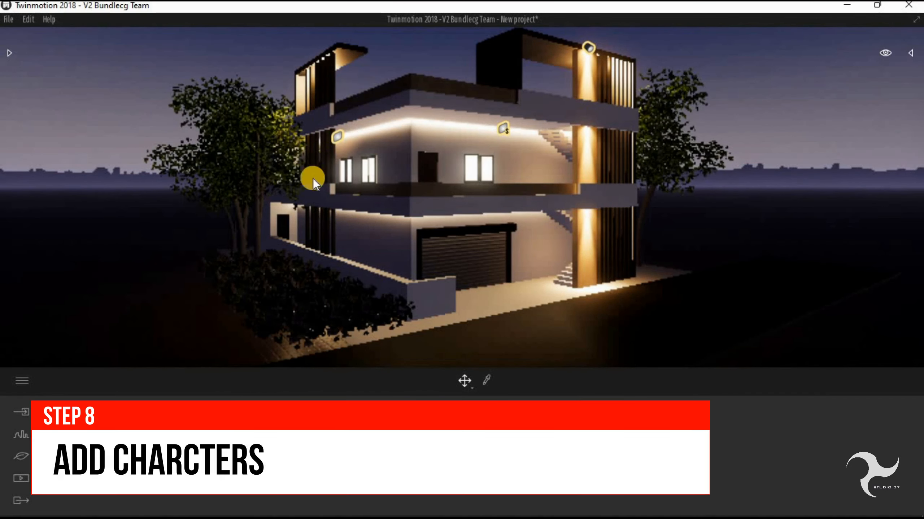
# - Browse the Humans and Groups categories of Characters and place Group02 on the ground in front of the staircase beside the brown column
pyautogui.click(10, 52)
pyautogui.click(19, 66)
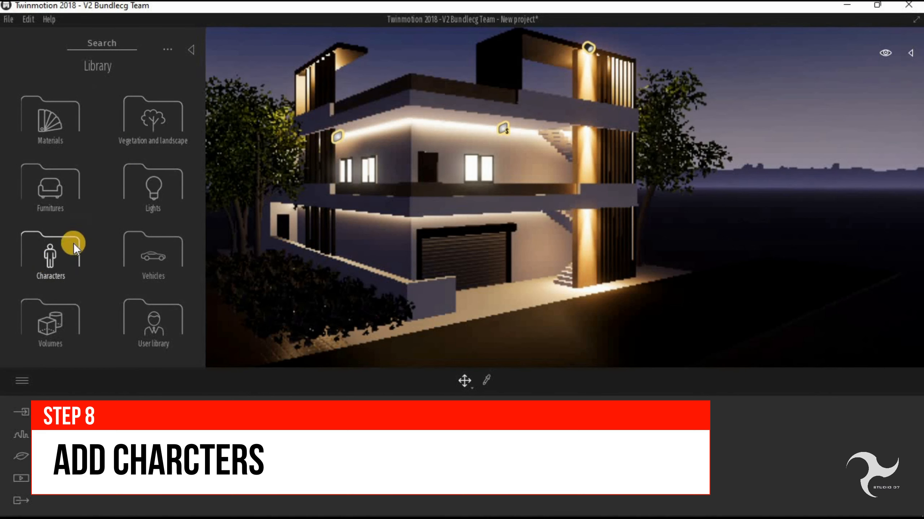
pyautogui.click(54, 259)
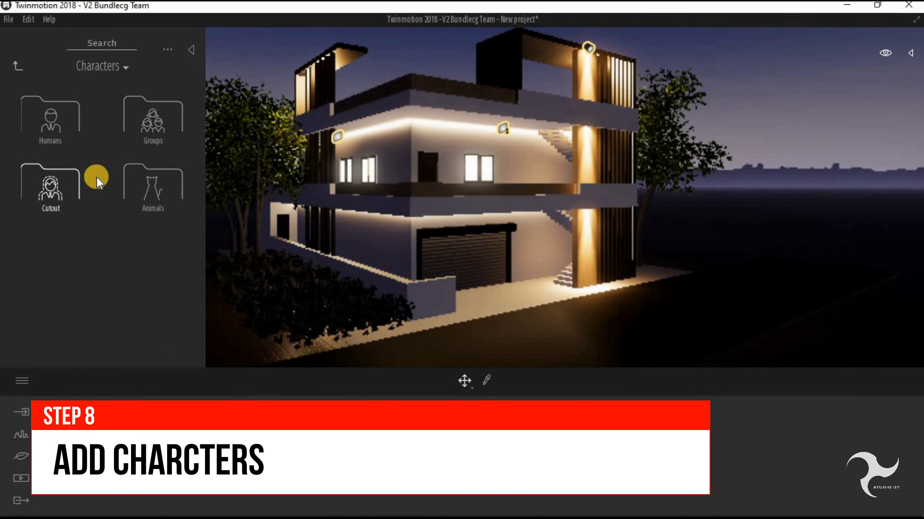
pyautogui.click(64, 133)
pyautogui.scroll(-2, 92, 193)
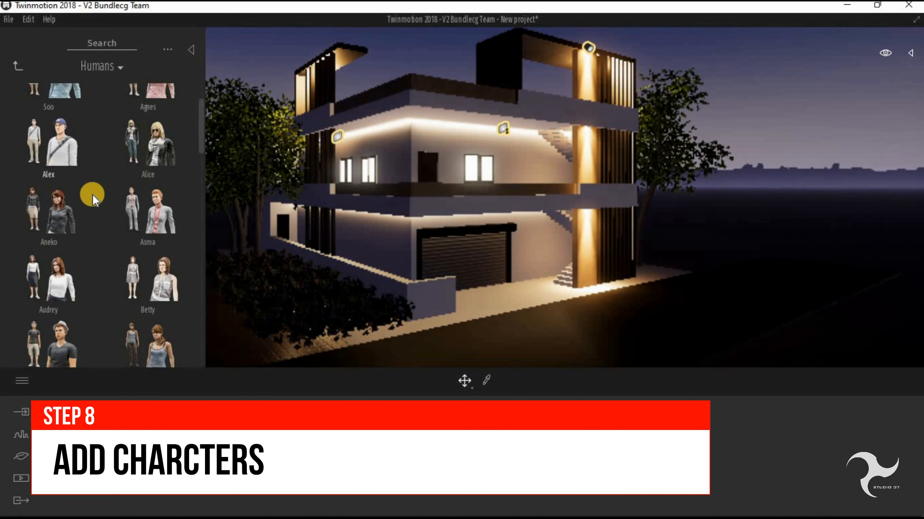
pyautogui.scroll(-5, 124, 206)
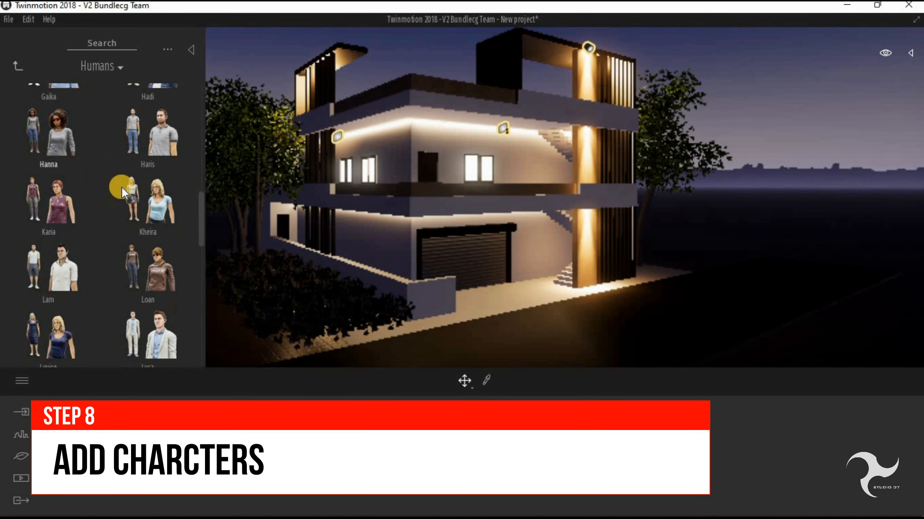
pyautogui.scroll(7, 75, 211)
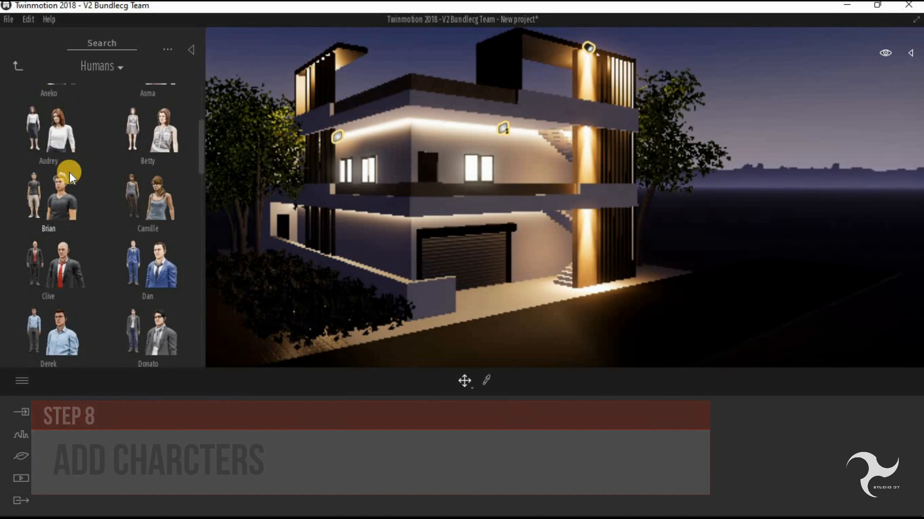
pyautogui.click(21, 67)
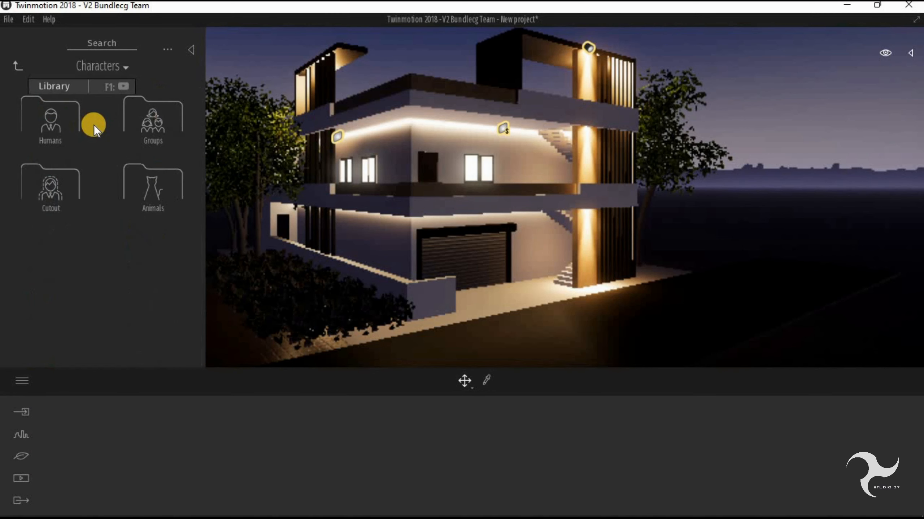
pyautogui.click(156, 125)
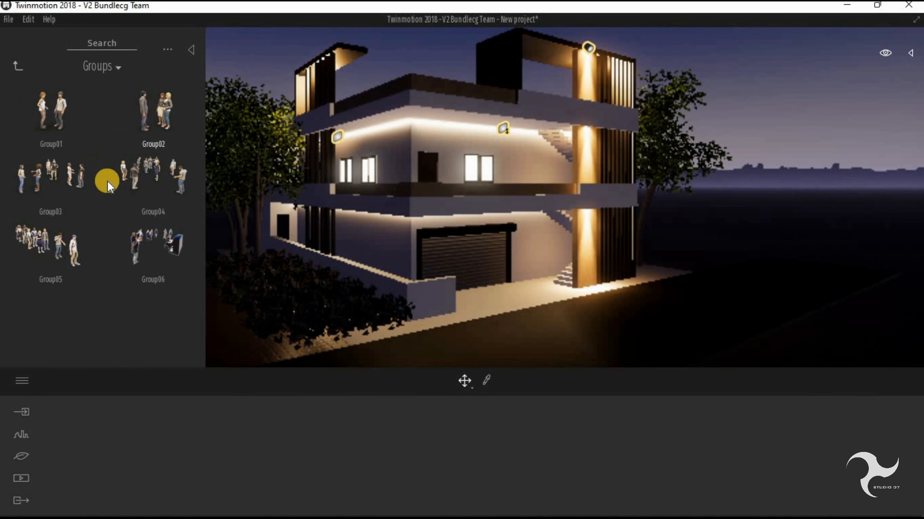
pyautogui.click(153, 112)
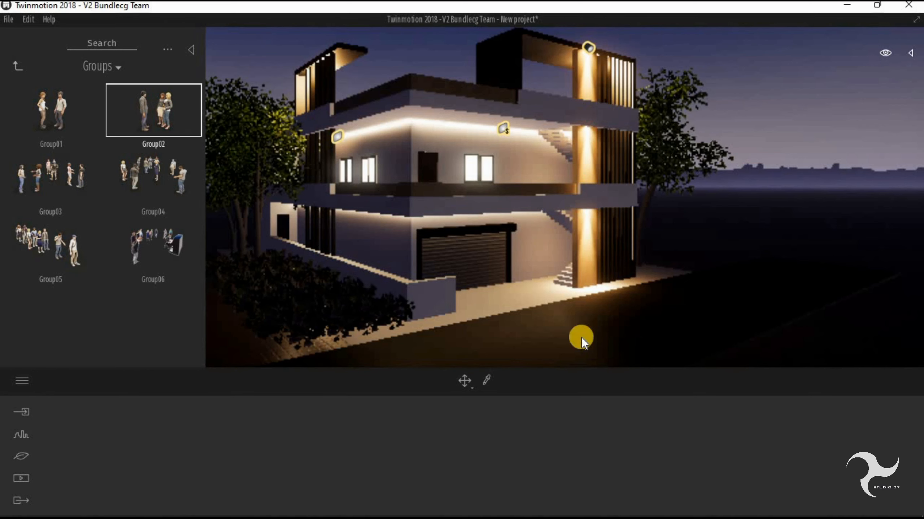
pyautogui.click(555, 298)
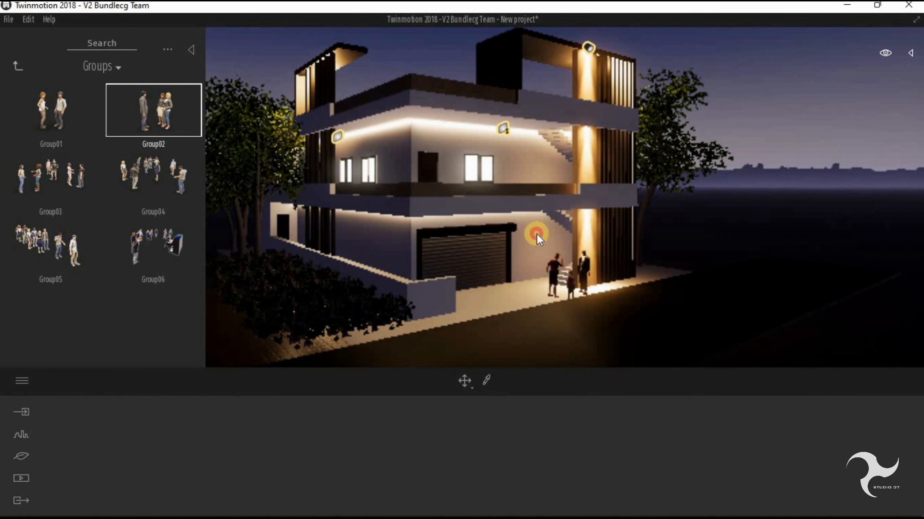
# - Place Group02 again on the first-floor balcony and on the roof terrace beside the brown column
pyautogui.click(468, 167)
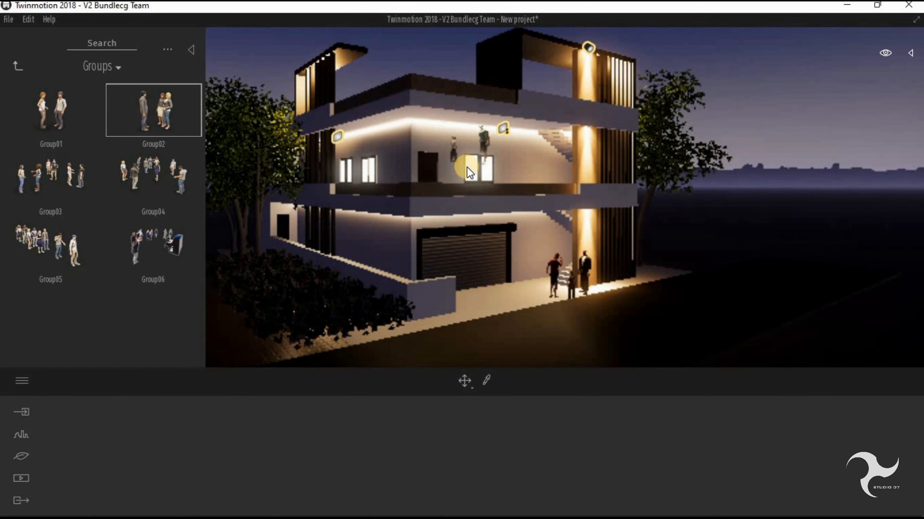
pyautogui.moveTo(466, 166); pyautogui.dragTo(467, 221, button='right')
pyautogui.click(567, 87)
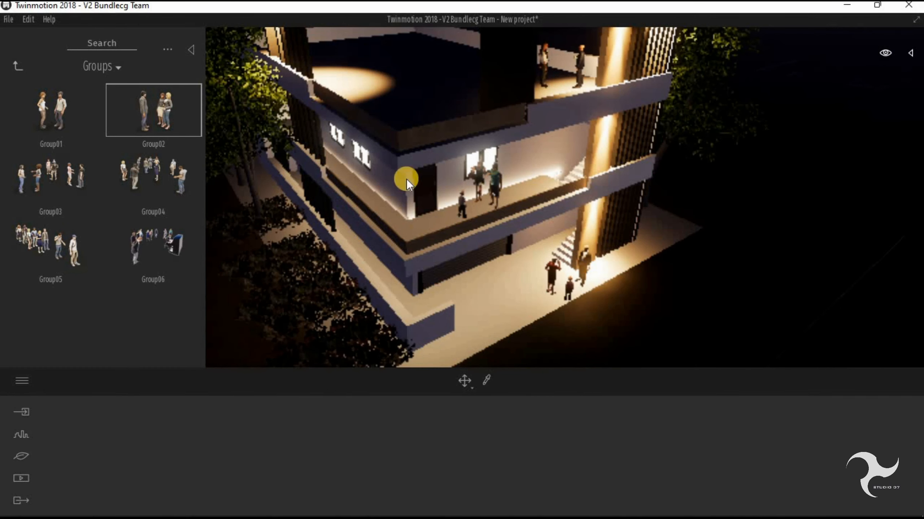
# - Place one Break 01 car from the Cars category of Vehicles on the road in front of the house
pyautogui.scroll(-1, 498, 179)
pyautogui.click(17, 66)
pyautogui.keyDown('shift'); pyautogui.moveTo(319, 212); pyautogui.dragTo(349, 220, button='middle'); pyautogui.keyUp('shift')
pyautogui.scroll(-2, 439, 261)
pyautogui.moveTo(466, 280); pyautogui.dragTo(457, 202, button='right')
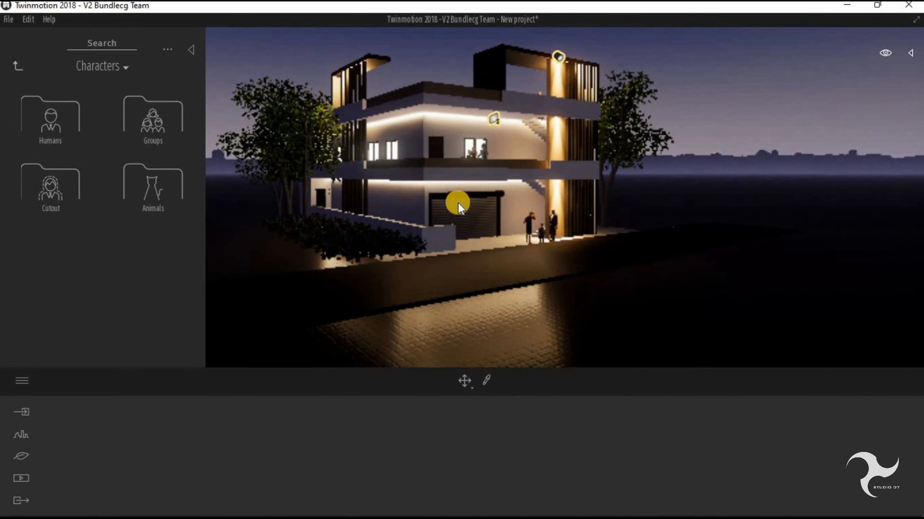
pyautogui.click(14, 66)
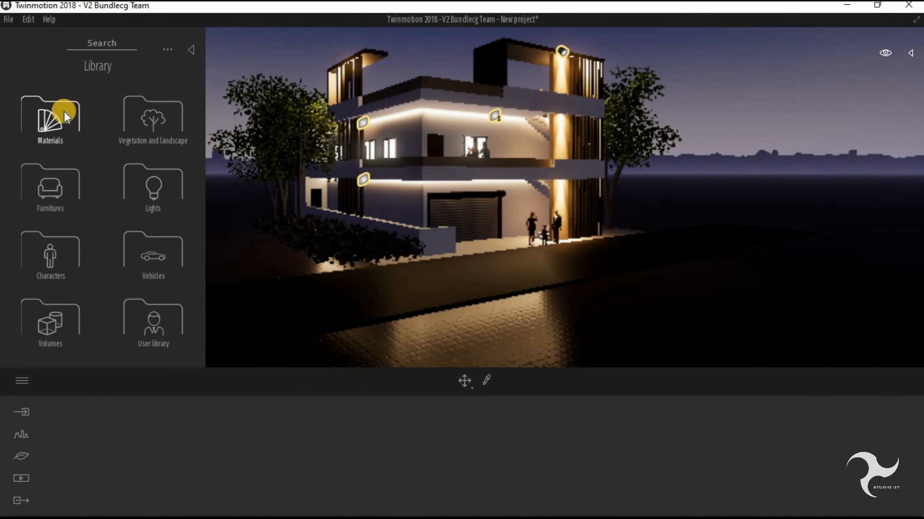
pyautogui.click(162, 257)
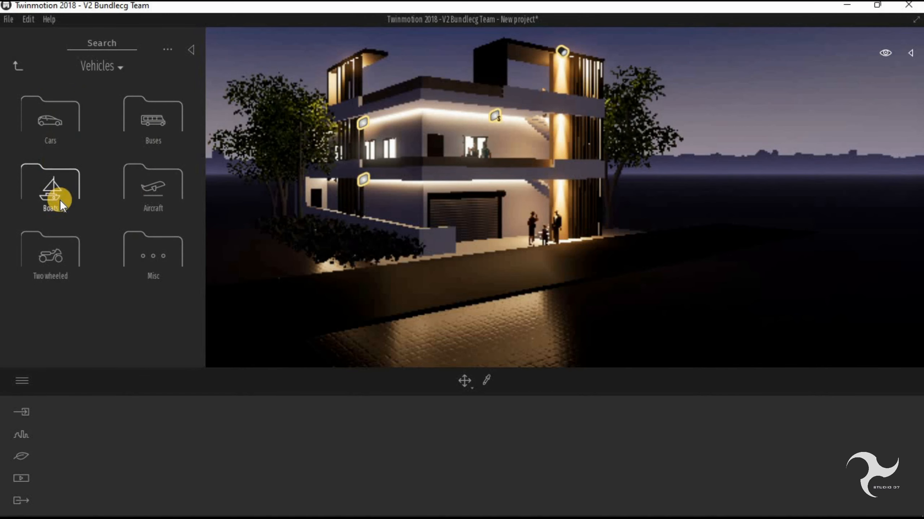
pyautogui.click(40, 132)
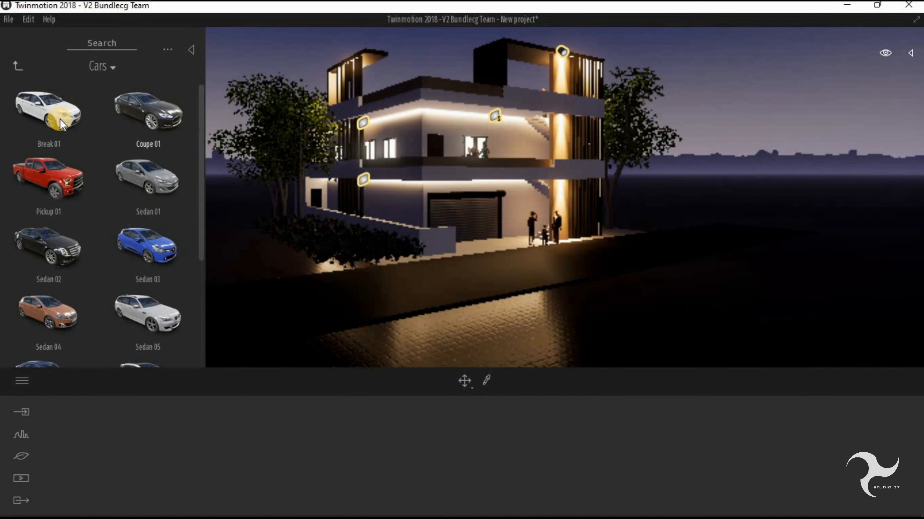
pyautogui.moveTo(59, 116); pyautogui.dragTo(591, 263)
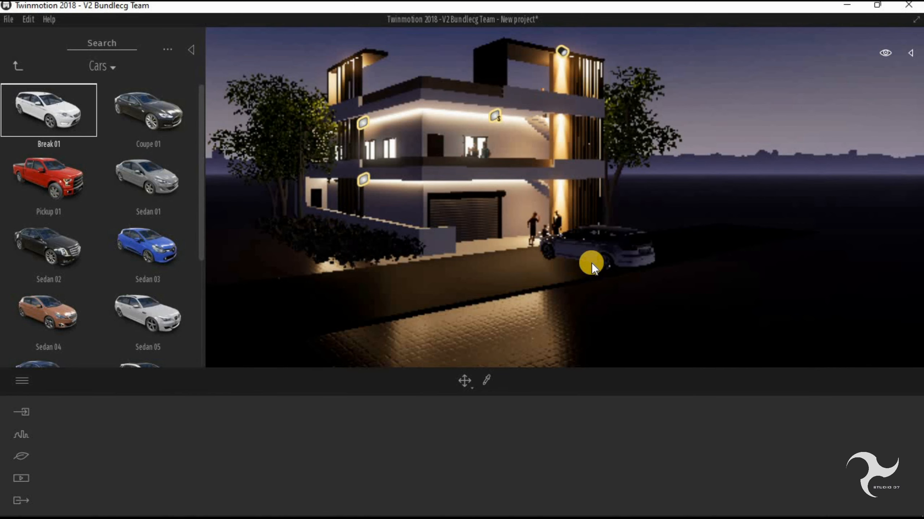
pyautogui.moveTo(592, 263)
pyautogui.mouseDown()
pyautogui.moveTo(618, 241)
pyautogui.moveTo(604, 265)
pyautogui.mouseUp()
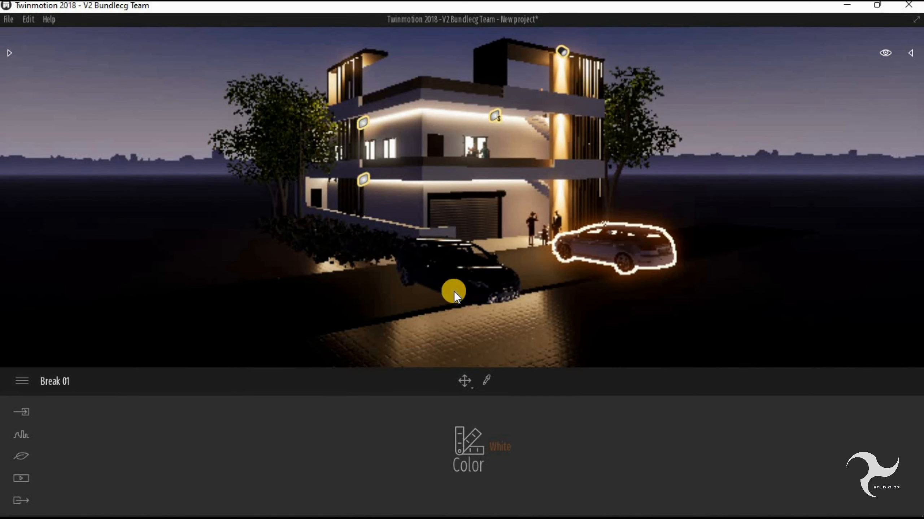
pyautogui.press('Escape')
# - Rotate the Break 01 car and move it closer to the house, beside the people at the brown column
pyautogui.click(604, 273)
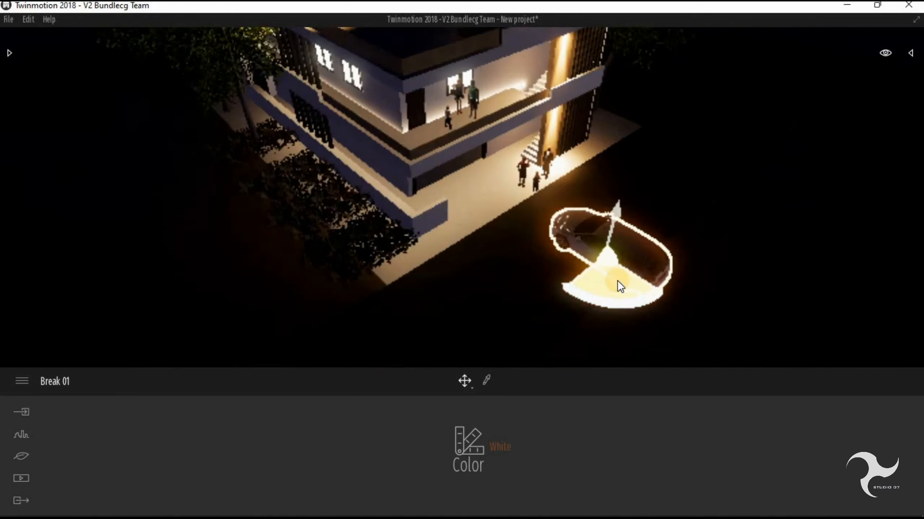
pyautogui.moveTo(618, 280); pyautogui.dragTo(691, 253)
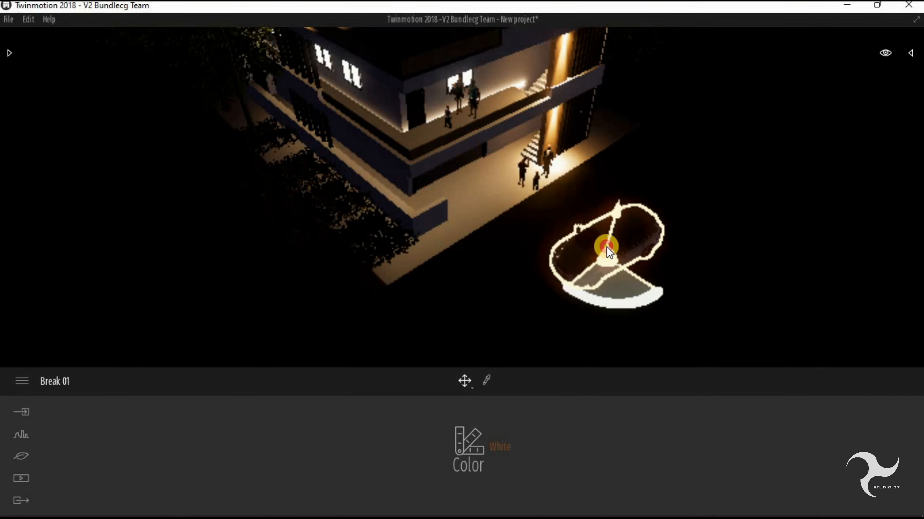
pyautogui.moveTo(606, 247); pyautogui.dragTo(595, 174)
pyautogui.moveTo(611, 215); pyautogui.dragTo(617, 212)
pyautogui.scroll(-2, 535, 257)
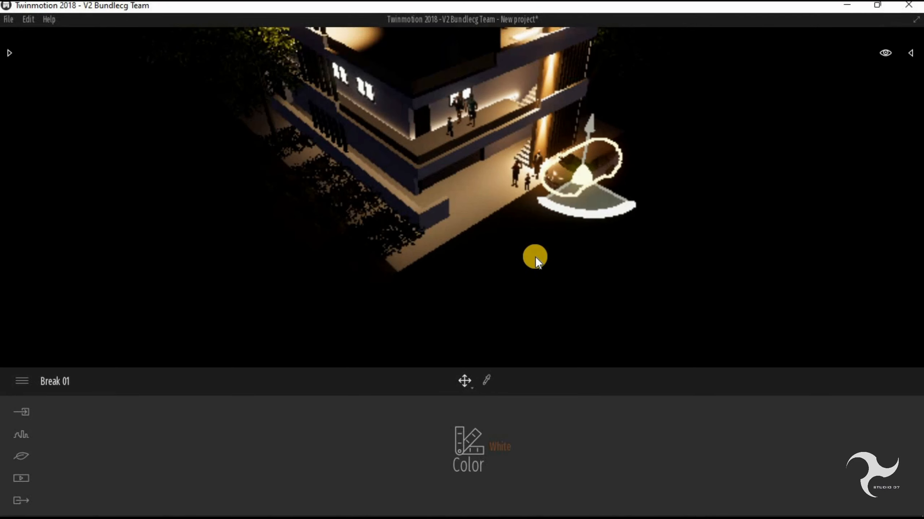
pyautogui.keyDown('shift'); pyautogui.moveTo(531, 271); pyautogui.dragTo(498, 33, button='middle'); pyautogui.keyUp('shift')
pyautogui.click(505, 48)
# - Frame the whole house from its front corner and create a still image of this night view
pyautogui.scroll(3, 475, 228)
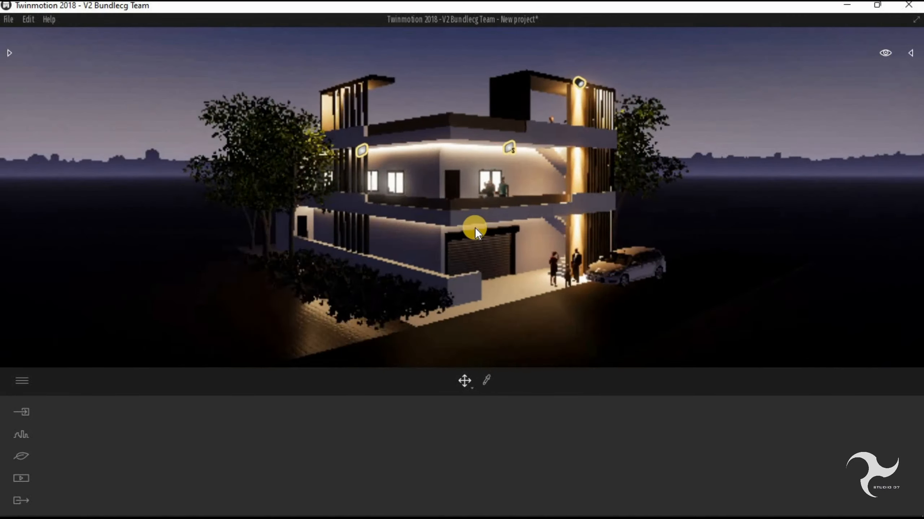
pyautogui.keyDown('shift'); pyautogui.moveTo(455, 272); pyautogui.dragTo(495, 289, button='middle'); pyautogui.keyUp('shift')
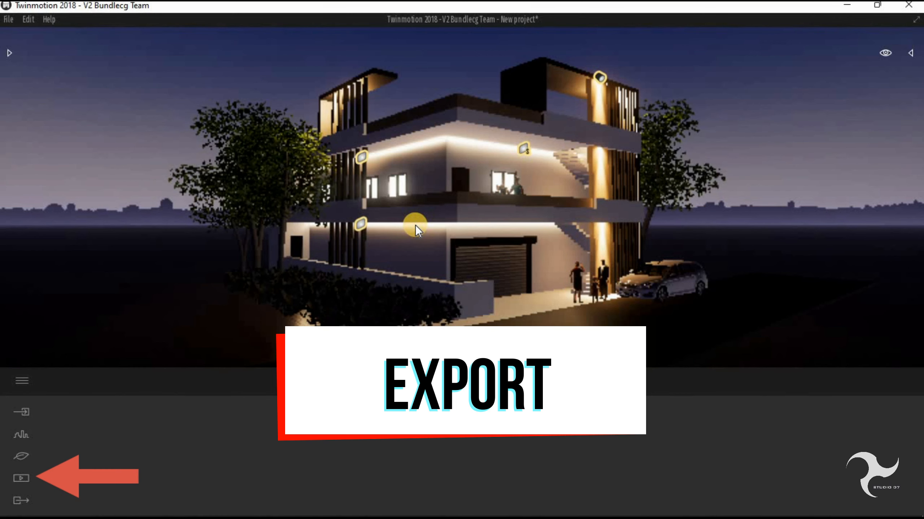
pyautogui.click(24, 475)
pyautogui.click(310, 447)
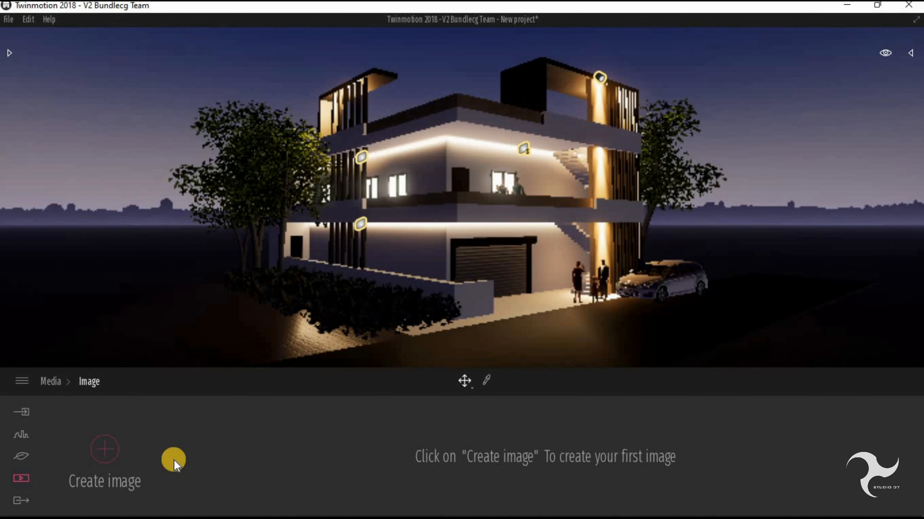
pyautogui.click(105, 446)
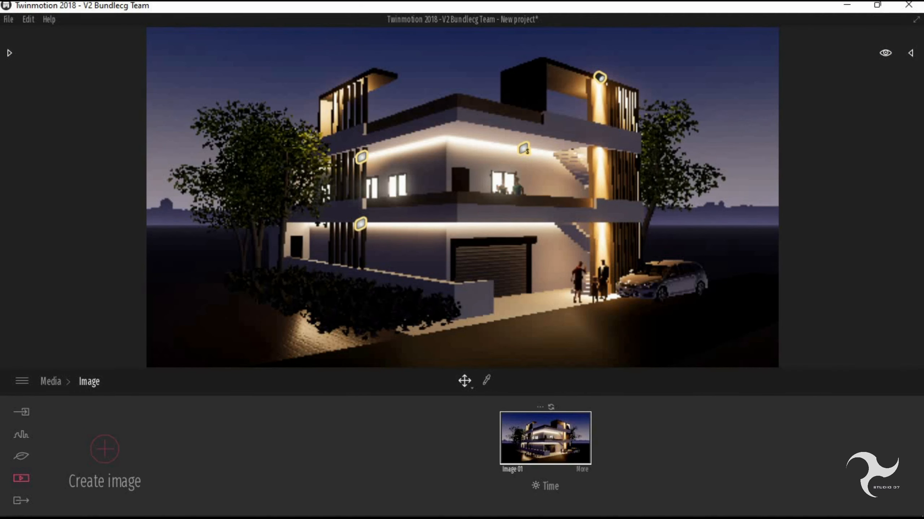
# - Include Image 01 in the images selected for export
pyautogui.click(19, 505)
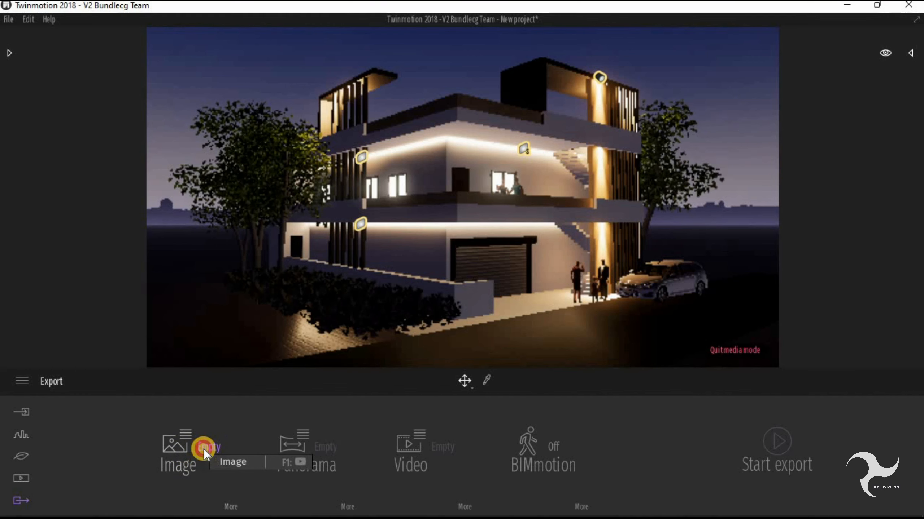
pyautogui.click(204, 449)
pyautogui.click(174, 406)
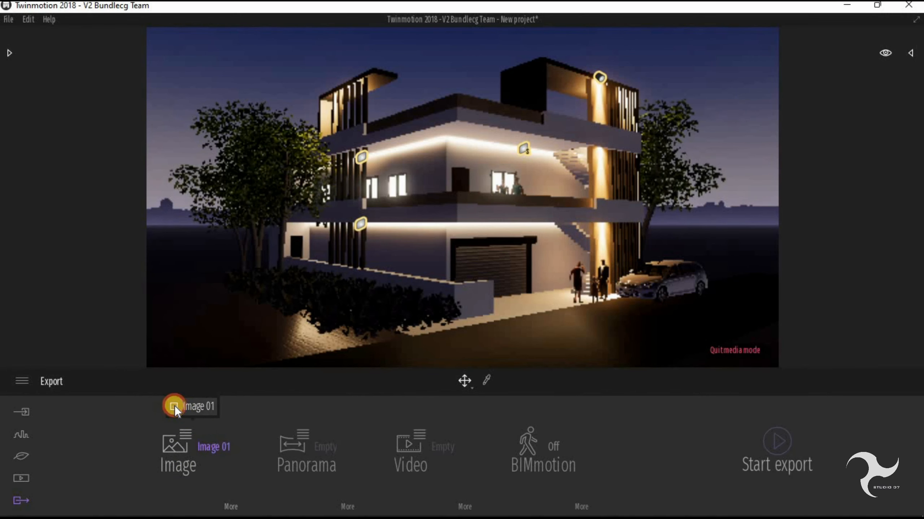
# - Frame the house facing its garage side and create a second night image in the Image media
pyautogui.click(20, 479)
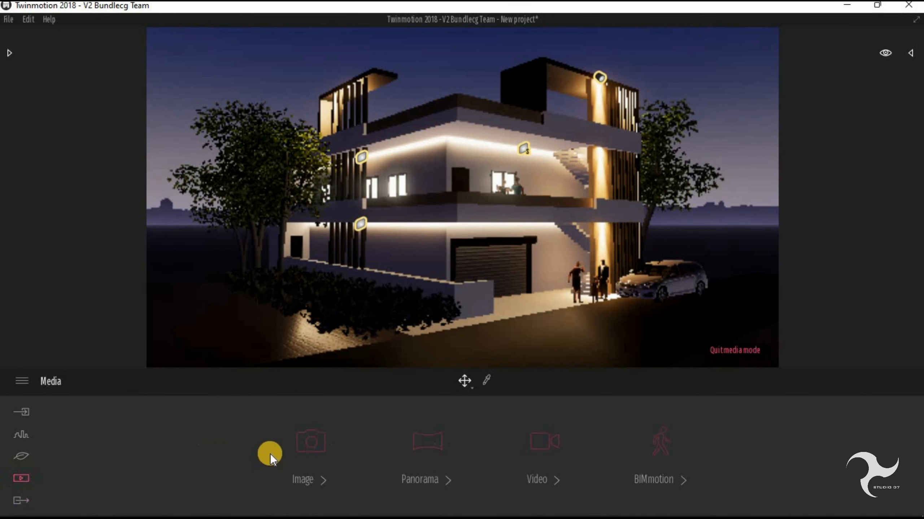
pyautogui.click(300, 446)
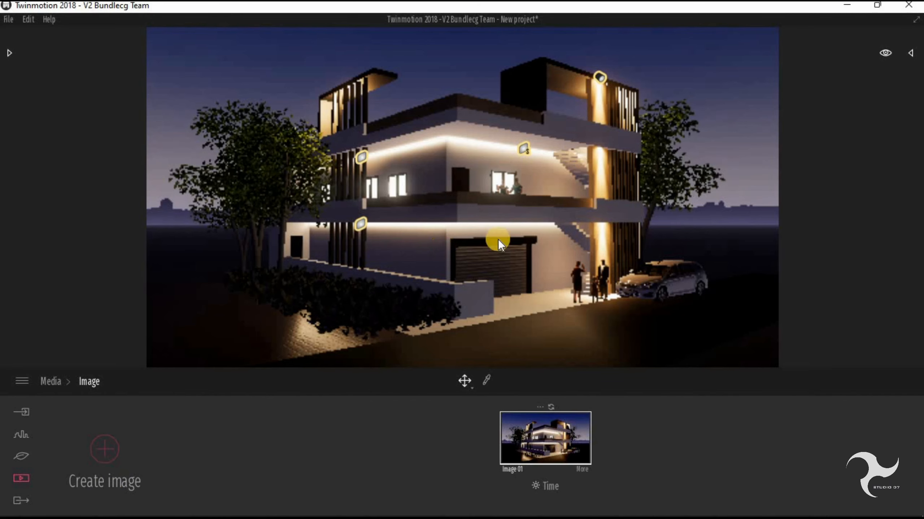
pyautogui.click(564, 238)
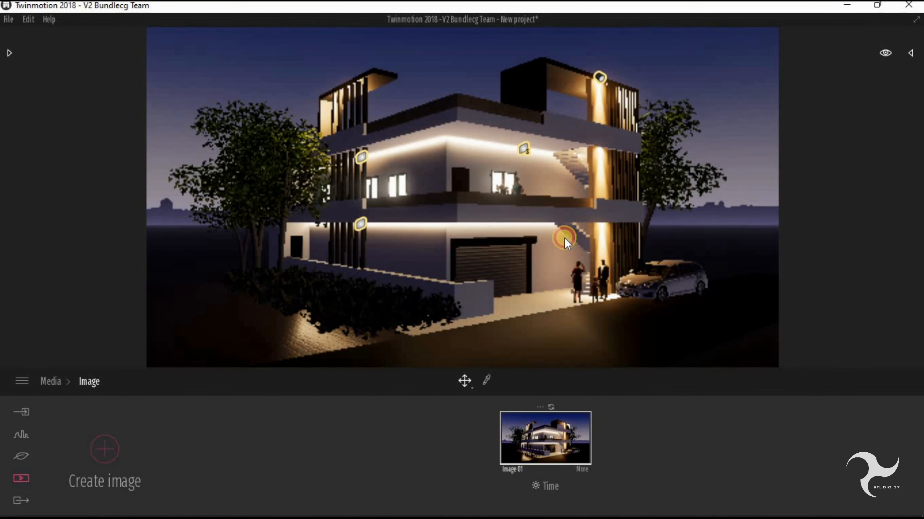
pyautogui.moveTo(565, 238); pyautogui.dragTo(477, 263)
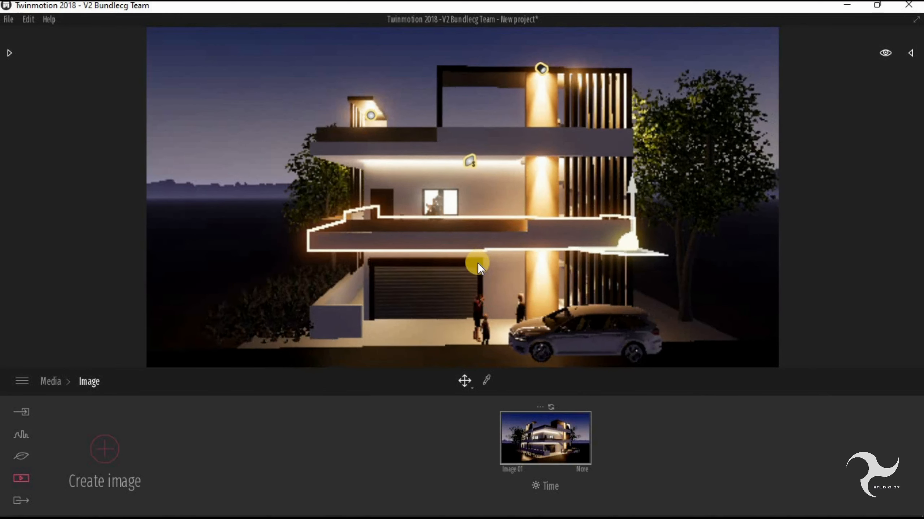
pyautogui.moveTo(477, 263); pyautogui.dragTo(461, 269, button='middle')
pyautogui.scroll(-2, 460, 268)
pyautogui.click(99, 448)
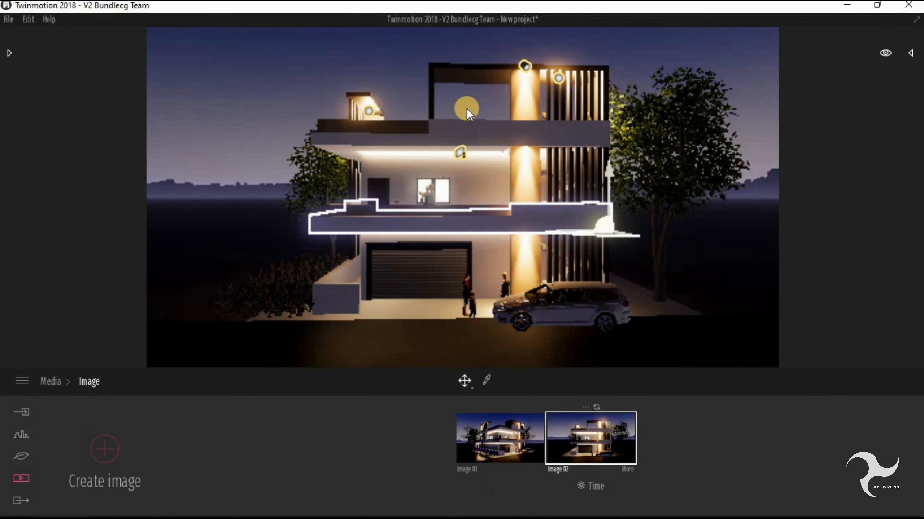
# - Change the time of day to daylight, create a third image of the front view, and compare it with Image 02
pyautogui.click(886, 53)
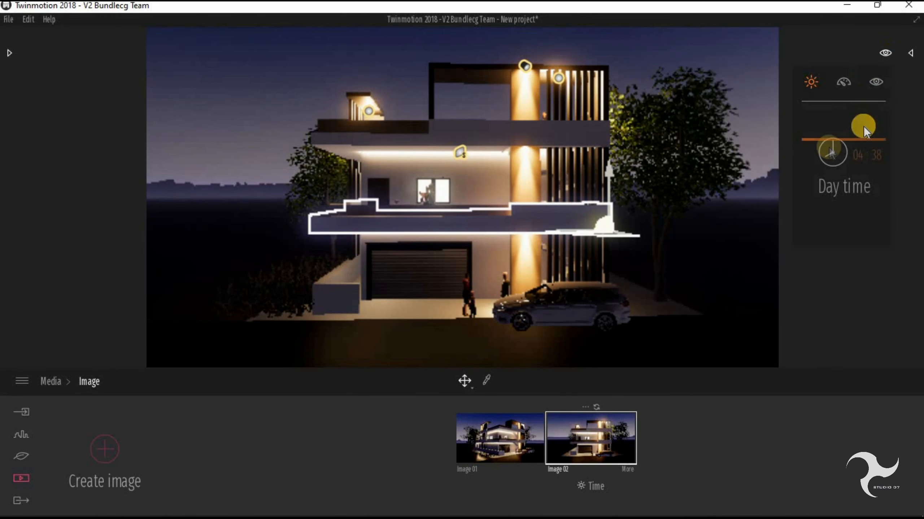
pyautogui.moveTo(862, 126); pyautogui.dragTo(827, 196)
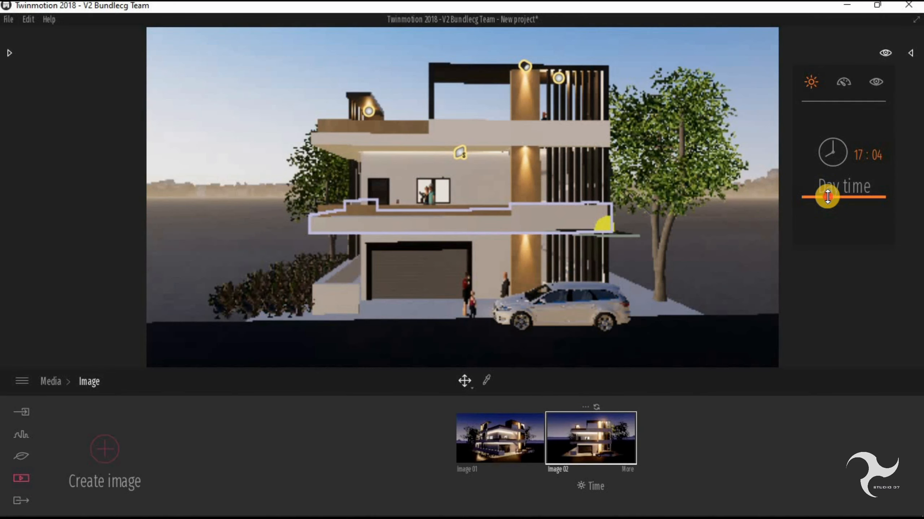
pyautogui.click(105, 453)
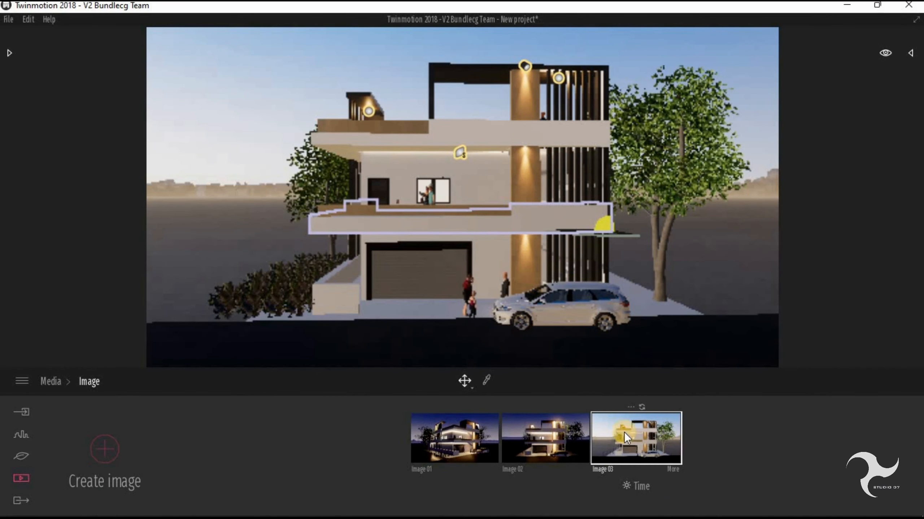
pyautogui.click(560, 438)
pyautogui.click(633, 427)
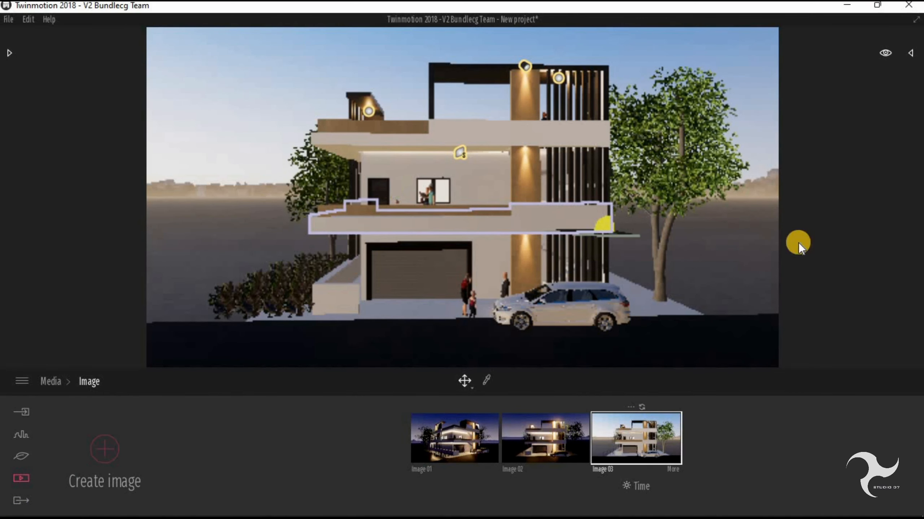
# - Export only Image 01 into the Documents folder
pyautogui.click(21, 500)
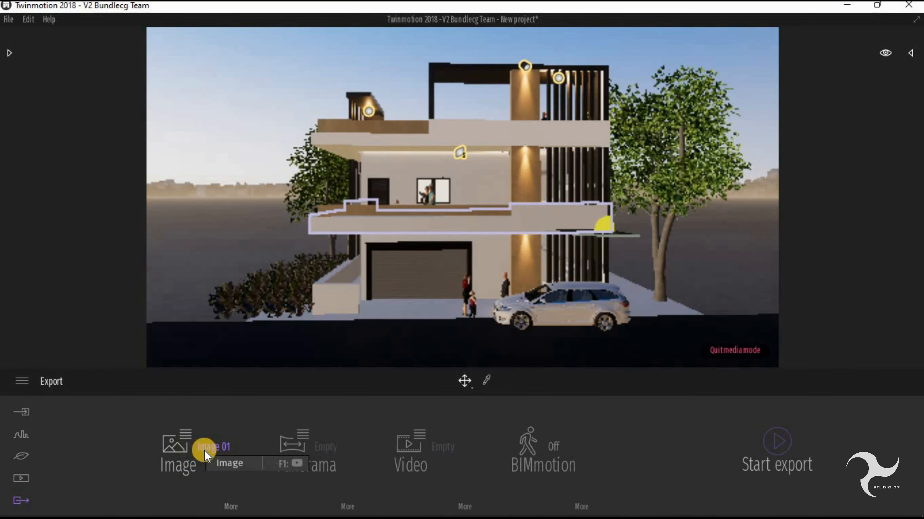
pyautogui.click(207, 434)
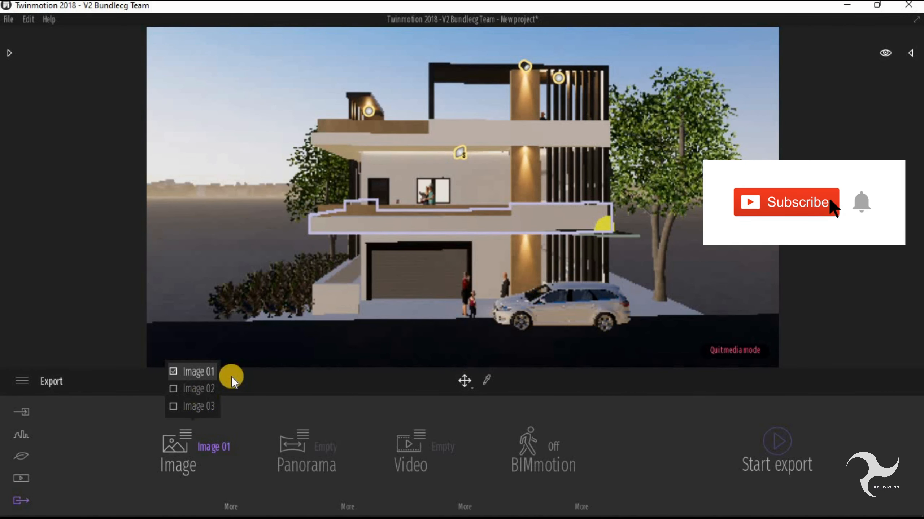
pyautogui.click(208, 443)
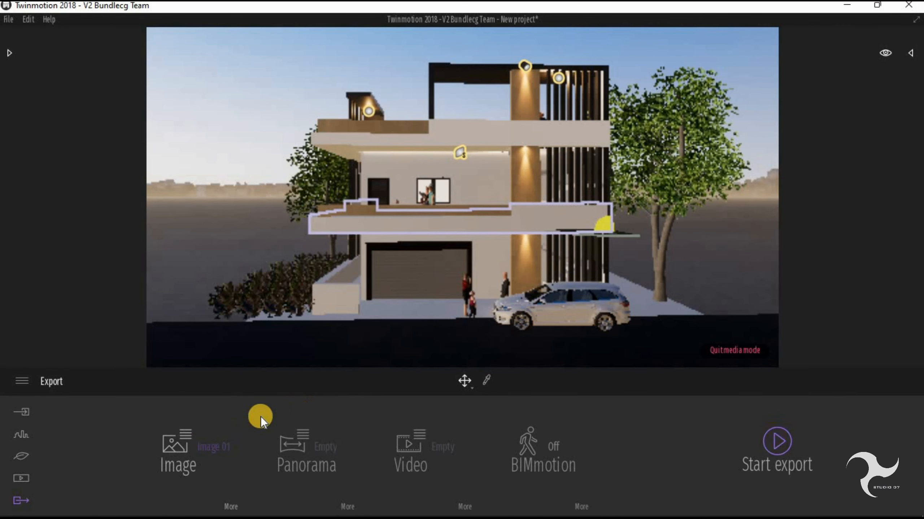
pyautogui.click(779, 438)
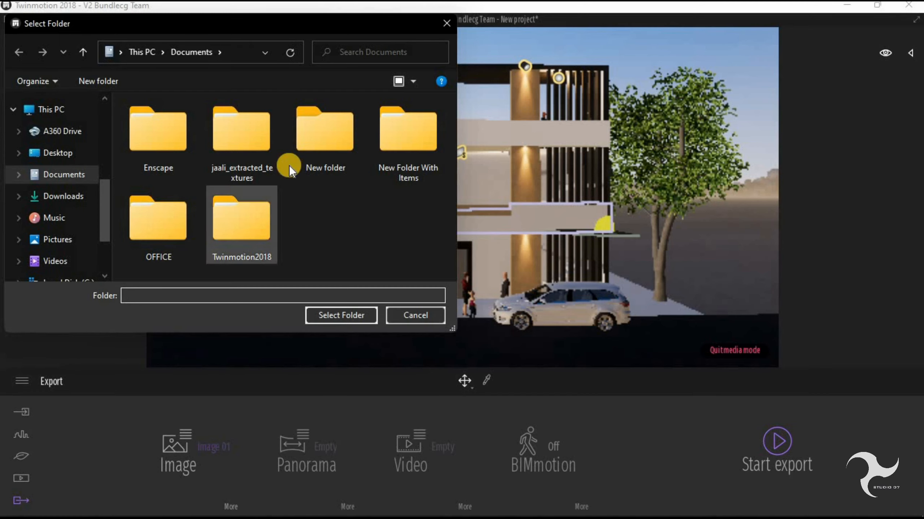
pyautogui.click(334, 312)
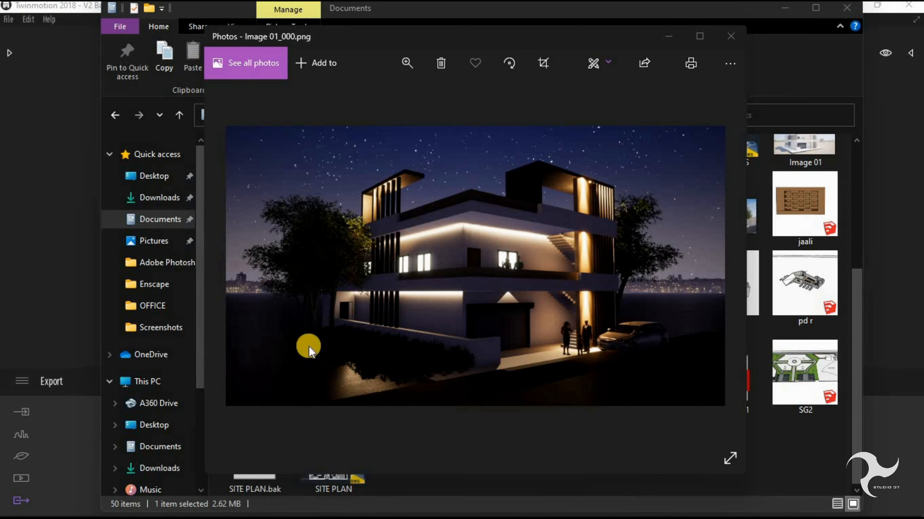
# - Examine the exported Image 01 render full screen in Photos and switch back to Twinmotion
pyautogui.click(728, 456)
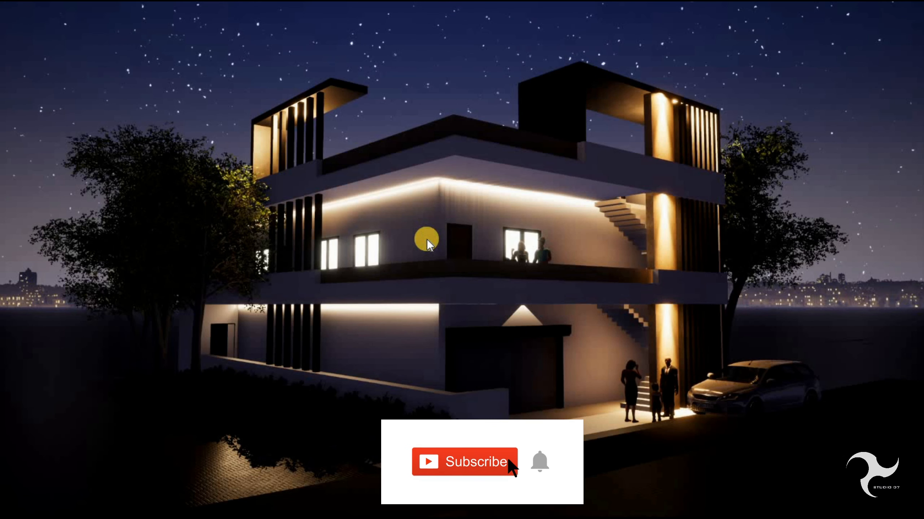
pyautogui.hotkey('alt', 'Tab')
pyautogui.hotkey('alt', 'Tab')
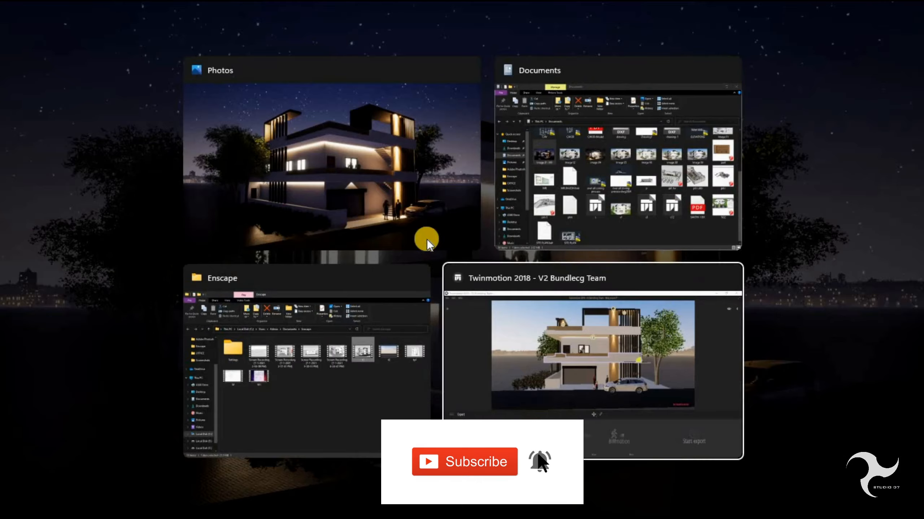